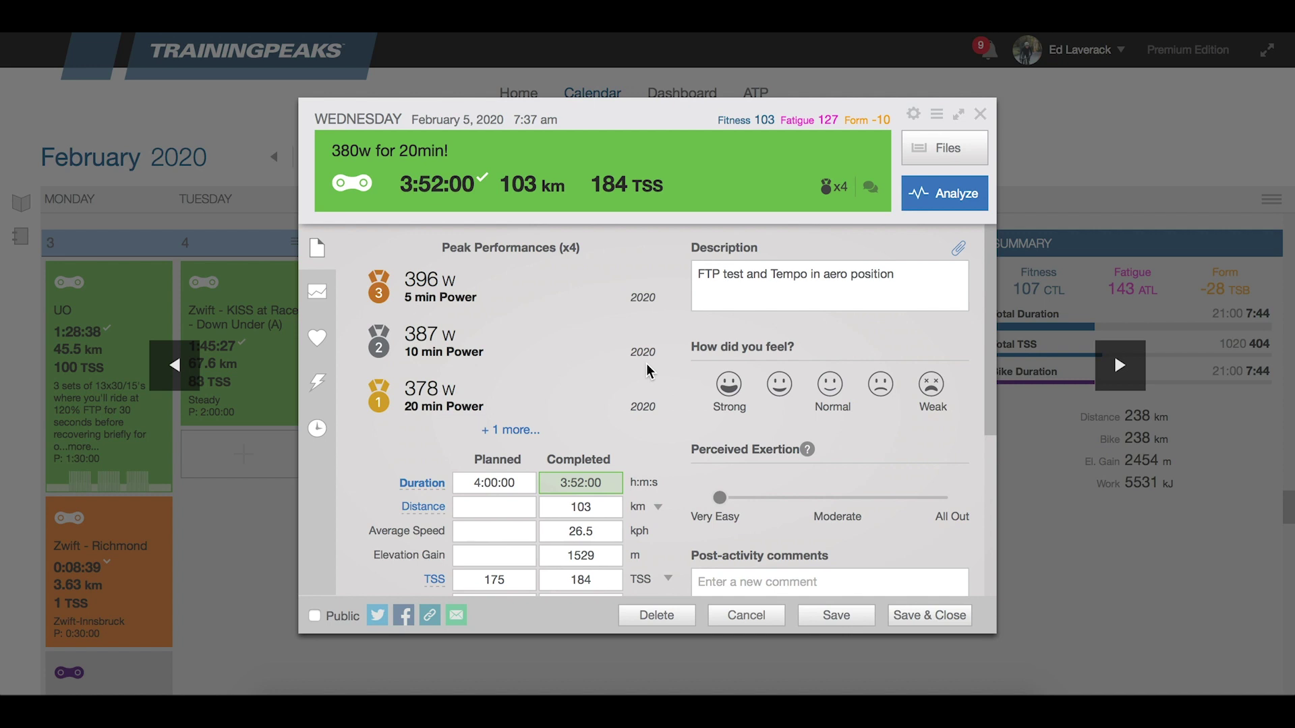
# Expand Peak Performances to reveal the fourth entry, 167 bpm 20-min heart rate.
pyautogui.click(503, 431)
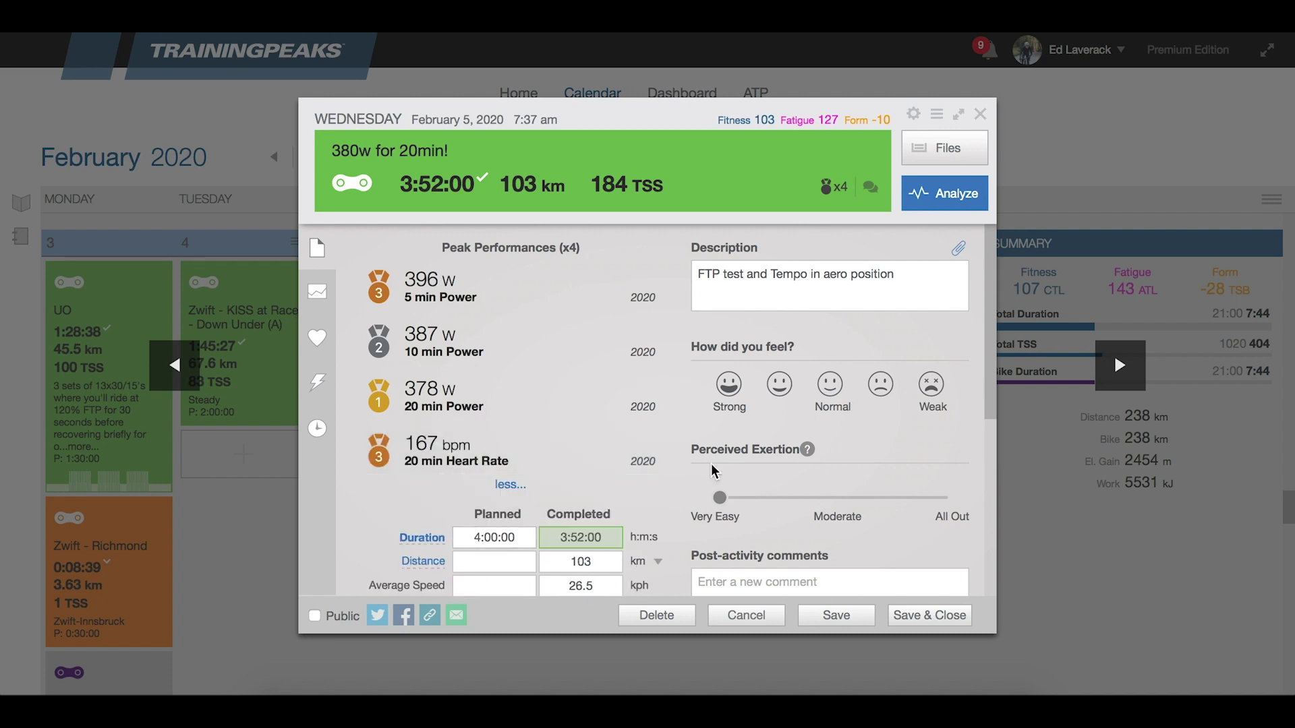
# Scroll through the Strava 'Stay Humble' ride overview and clear the text selection in its description.
pyautogui.scroll(-1, 729, 465)
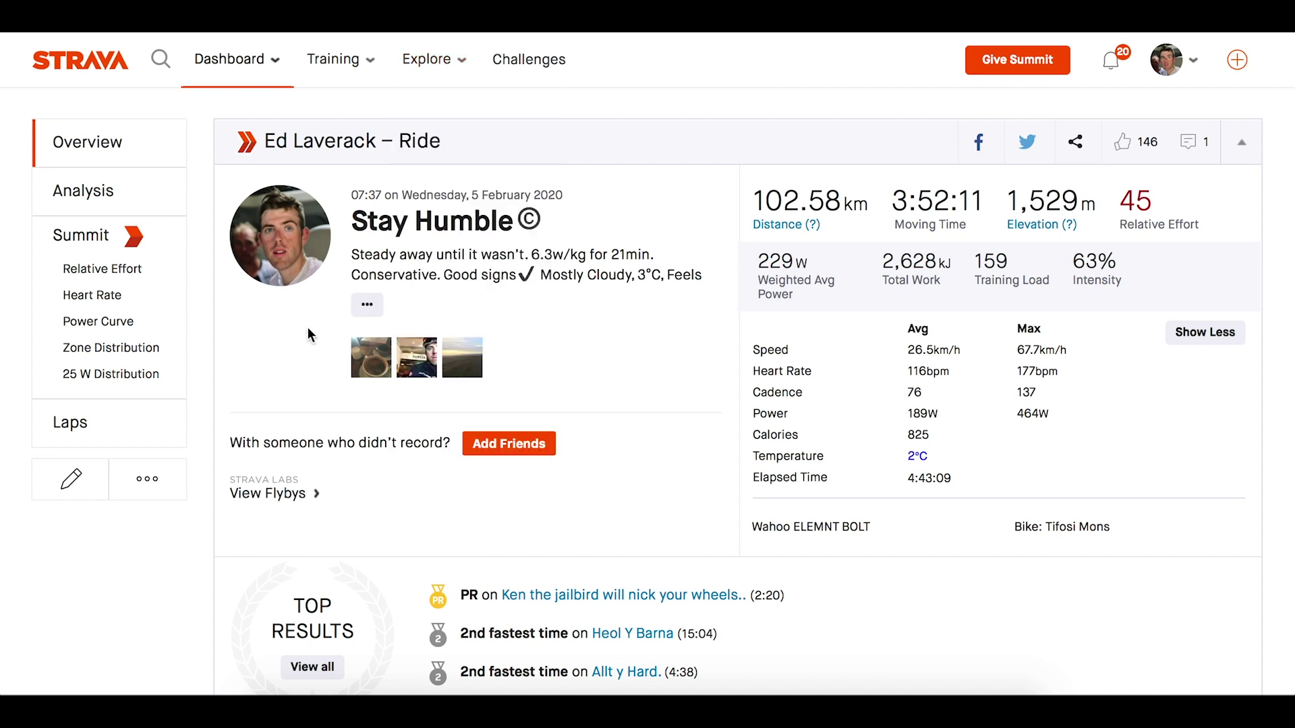
pyautogui.scroll(-1, 263, 343)
pyautogui.scroll(-1, 263, 343)
pyautogui.scroll(2, 263, 343)
pyautogui.moveTo(350, 255); pyautogui.dragTo(481, 277)
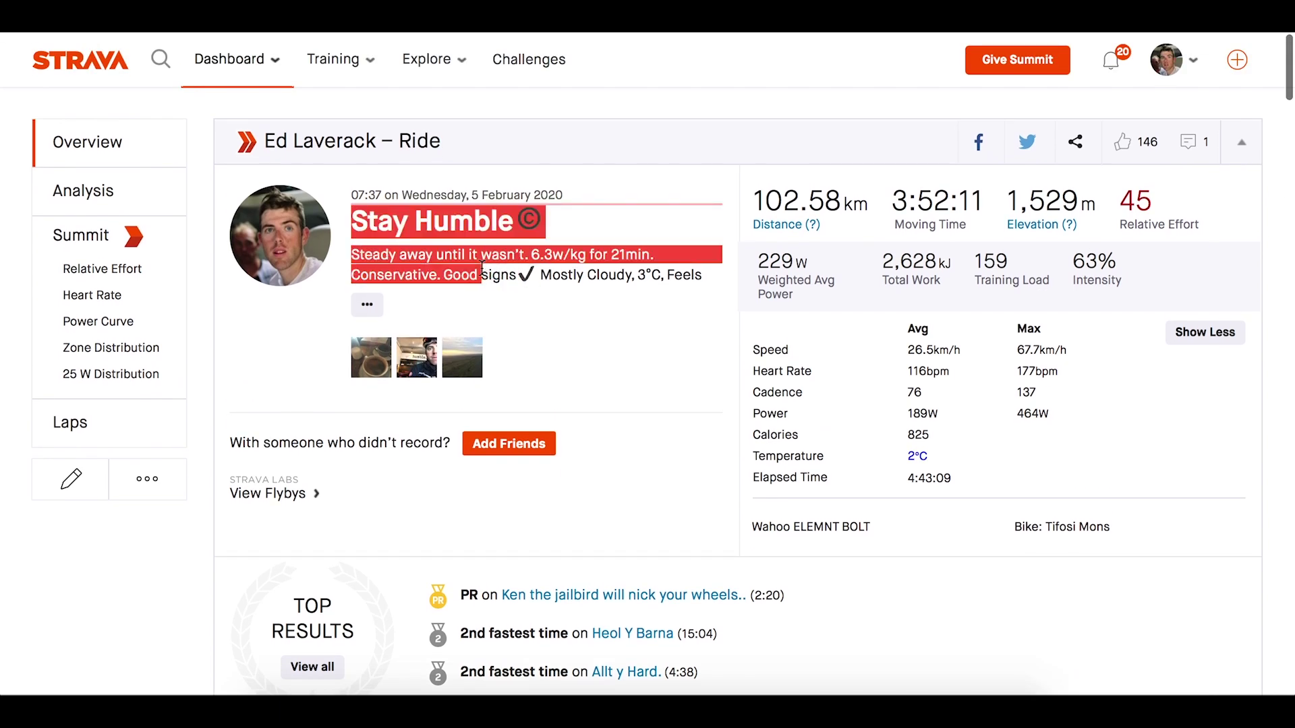
pyautogui.click(508, 259)
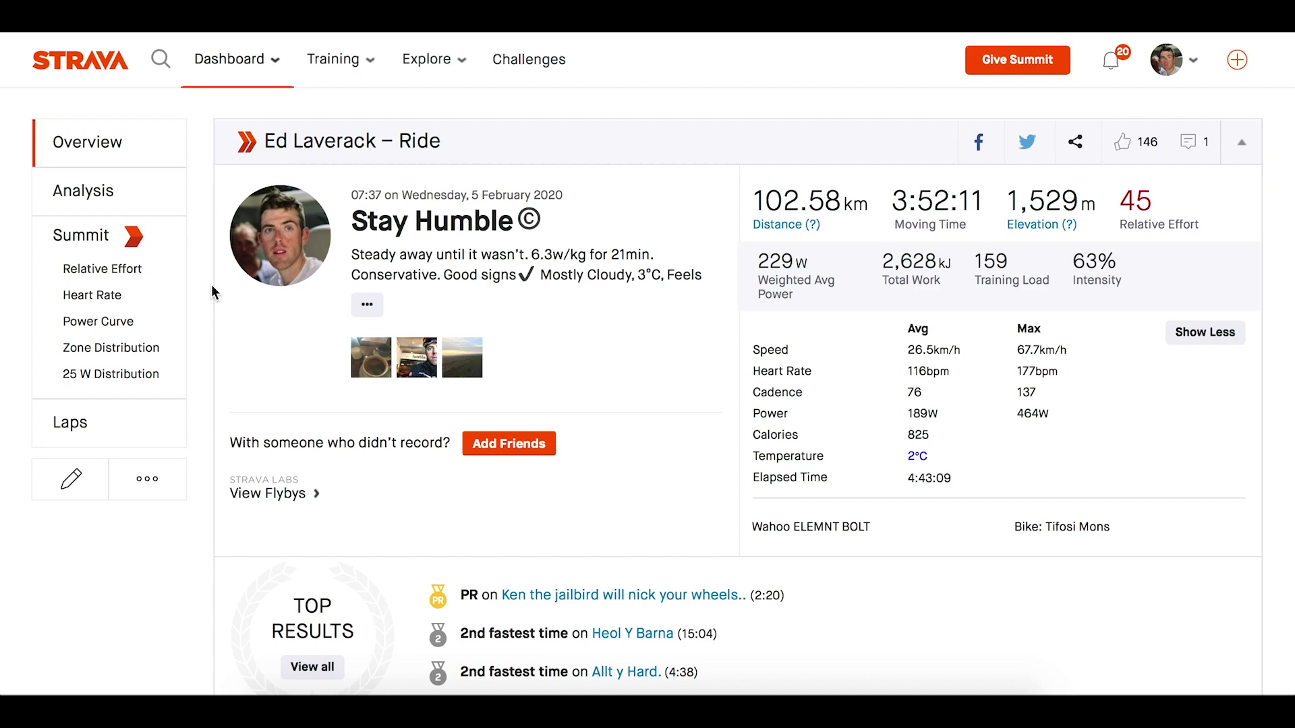
# Open the Strava ride's Analysis view and scroll down to its charts.
pyautogui.click(146, 190)
pyautogui.scroll(-4, 162, 506)
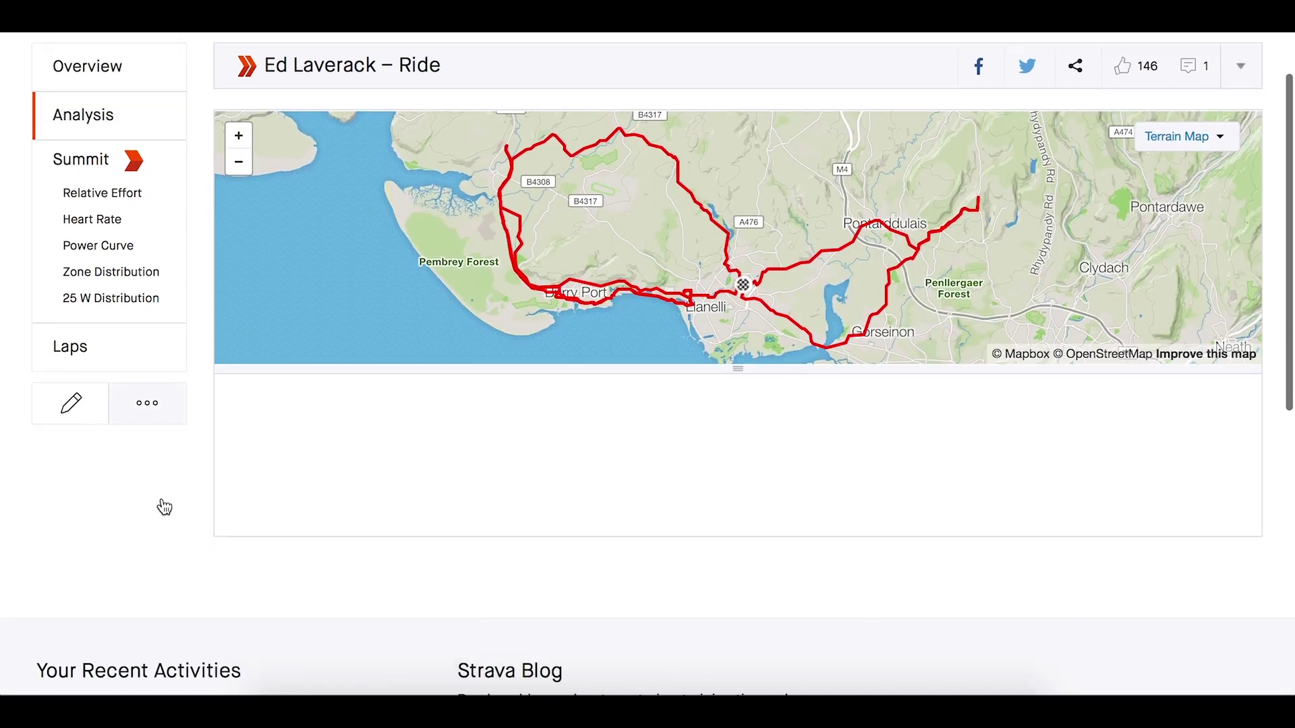
pyautogui.scroll(-2, 164, 508)
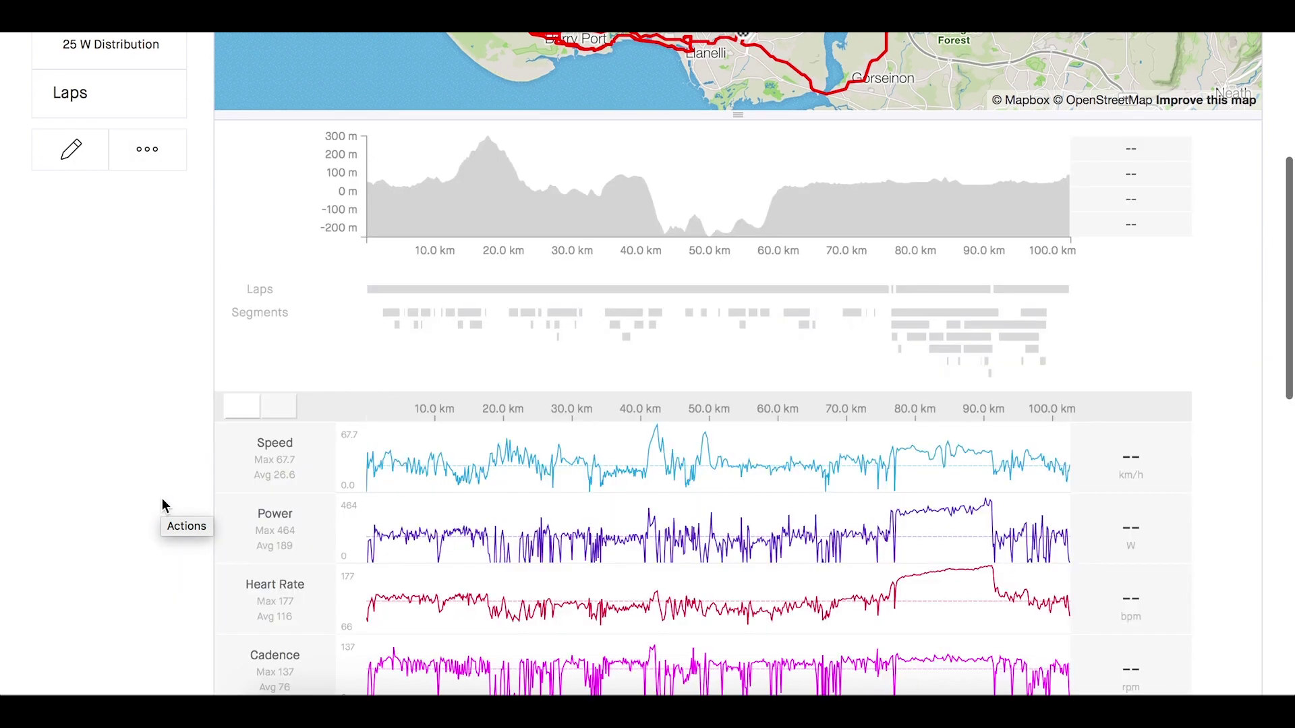
pyautogui.scroll(-3, 165, 507)
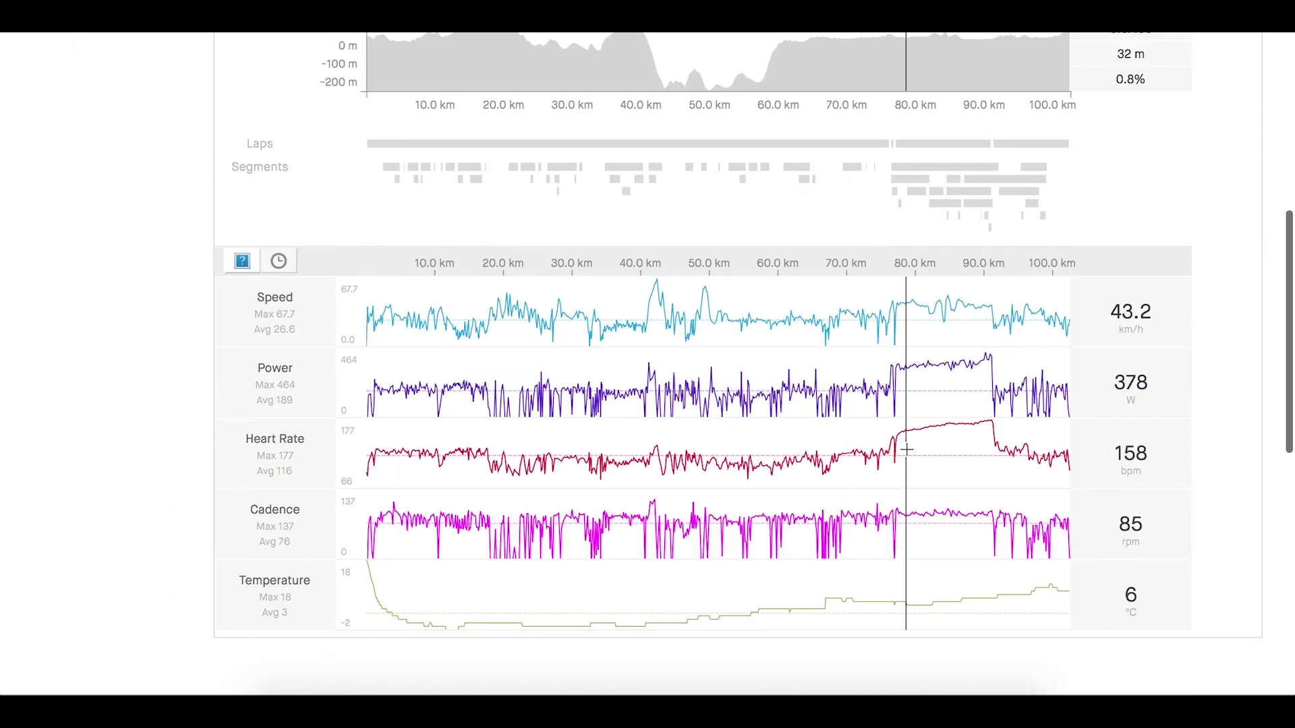
# Zoom the charts to Lap 3 (14.1 km, 21:01, 378 W average).
pyautogui.moveTo(890, 454); pyautogui.dragTo(286, 436)
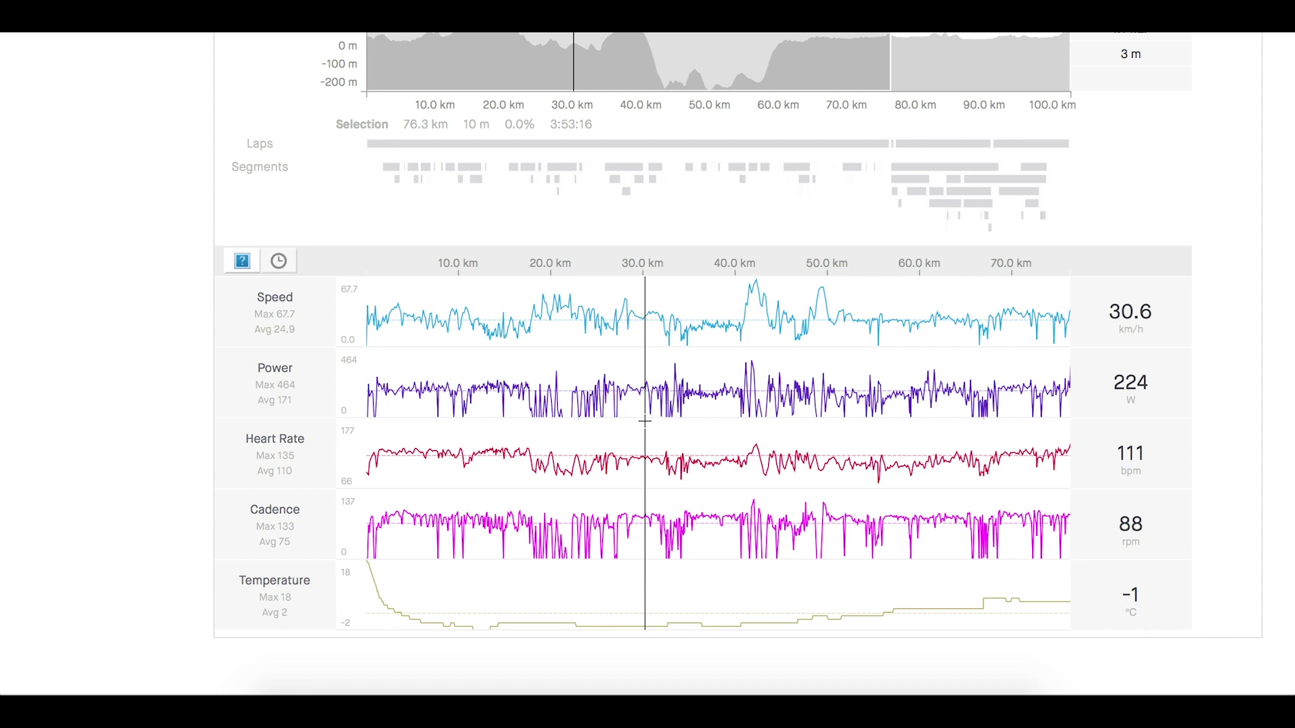
pyautogui.scroll(2, 644, 421)
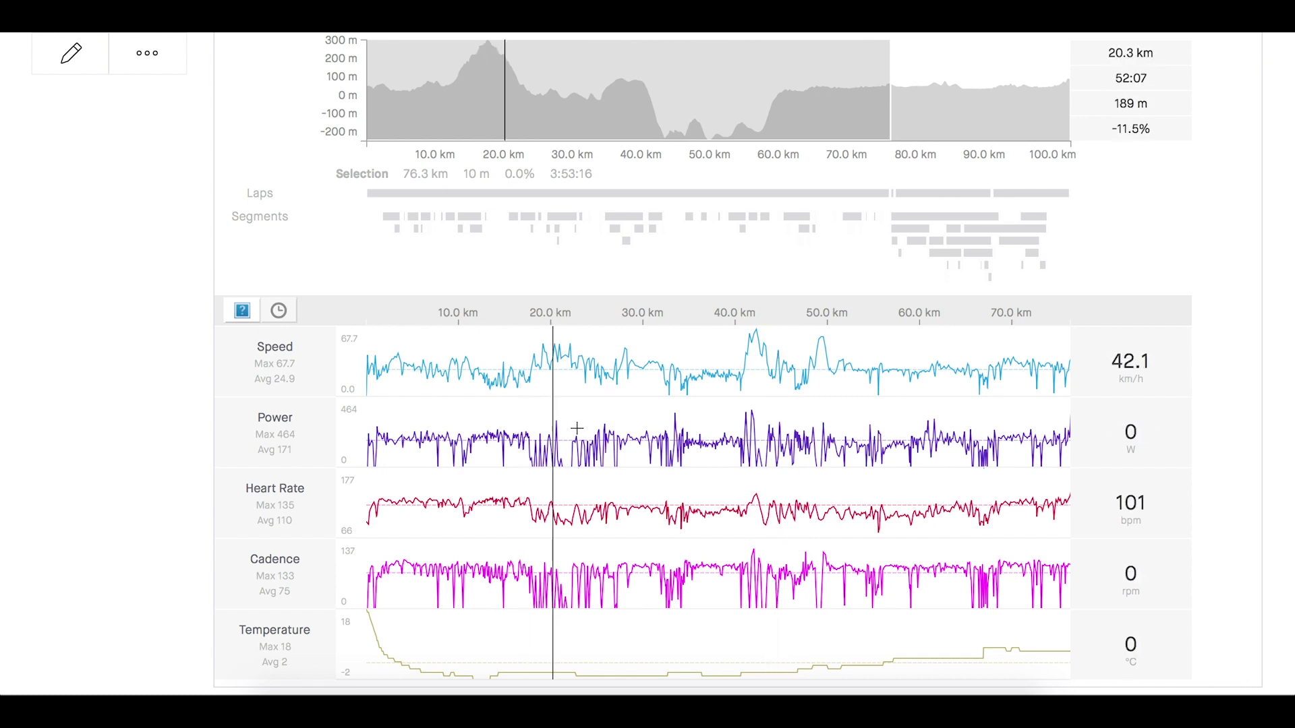
pyautogui.click(613, 426)
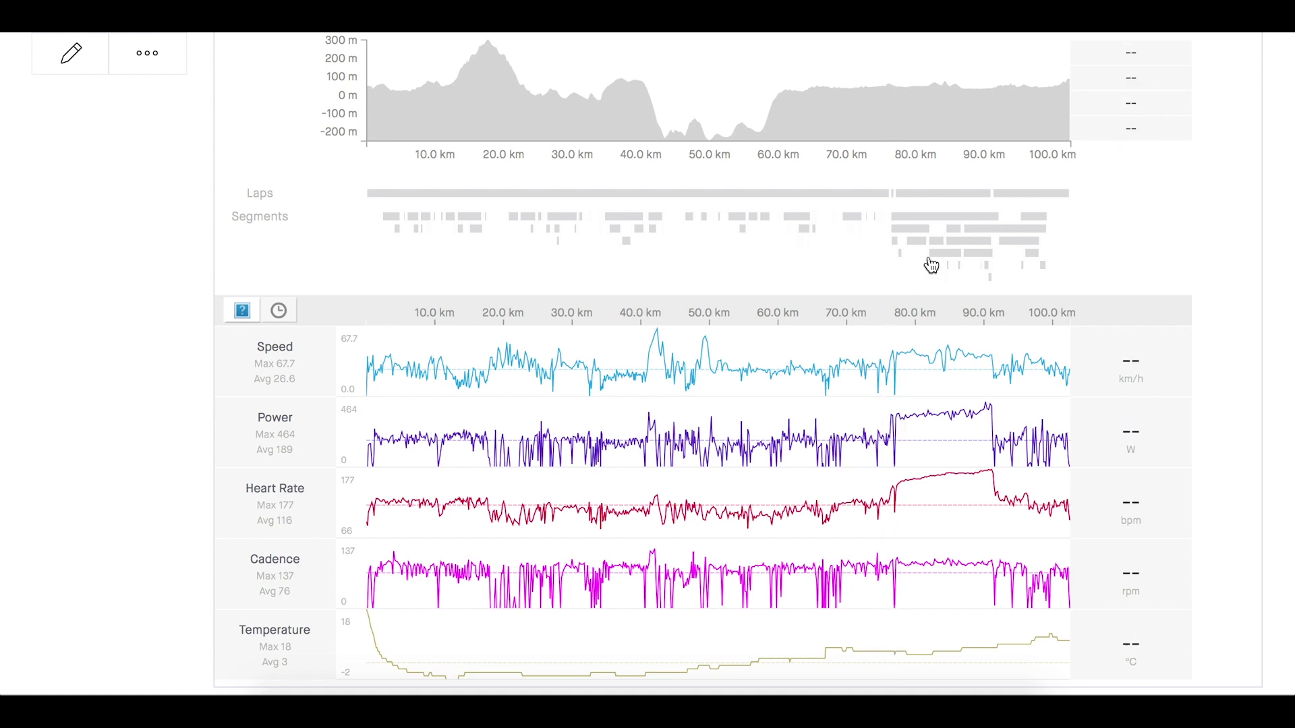
pyautogui.click(923, 194)
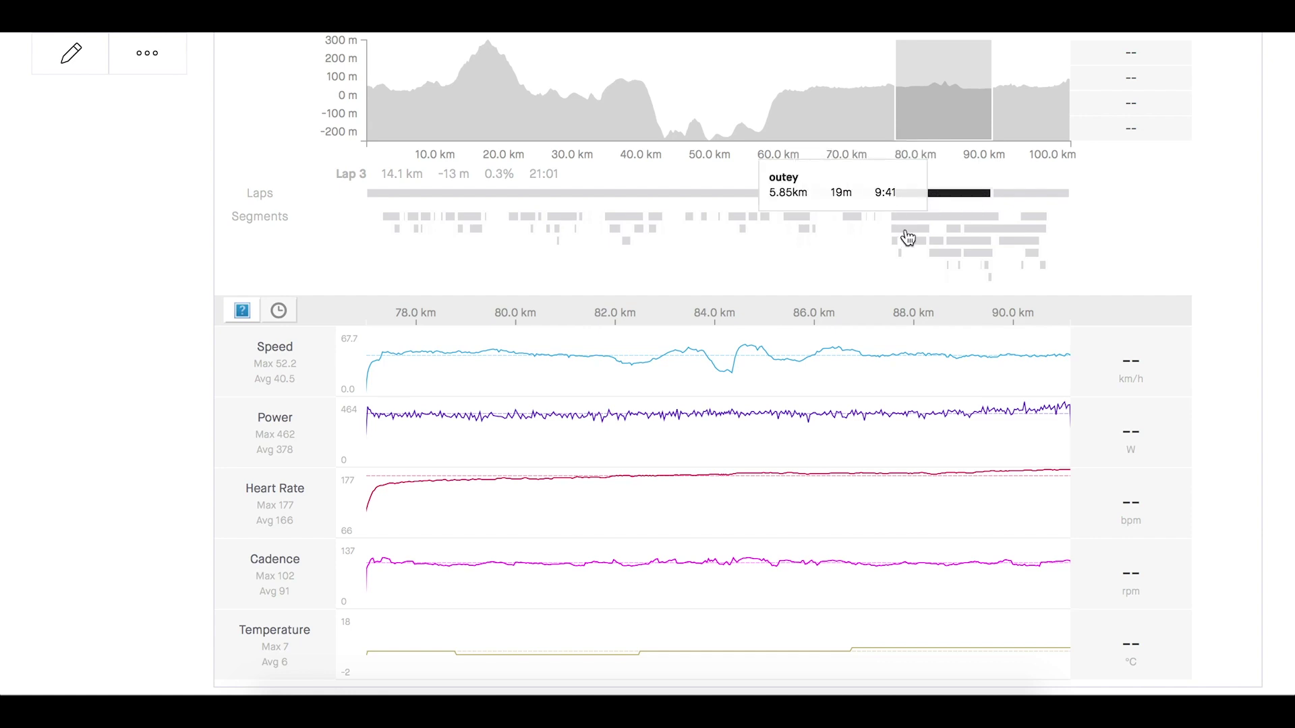
pyautogui.scroll(5, 715, 351)
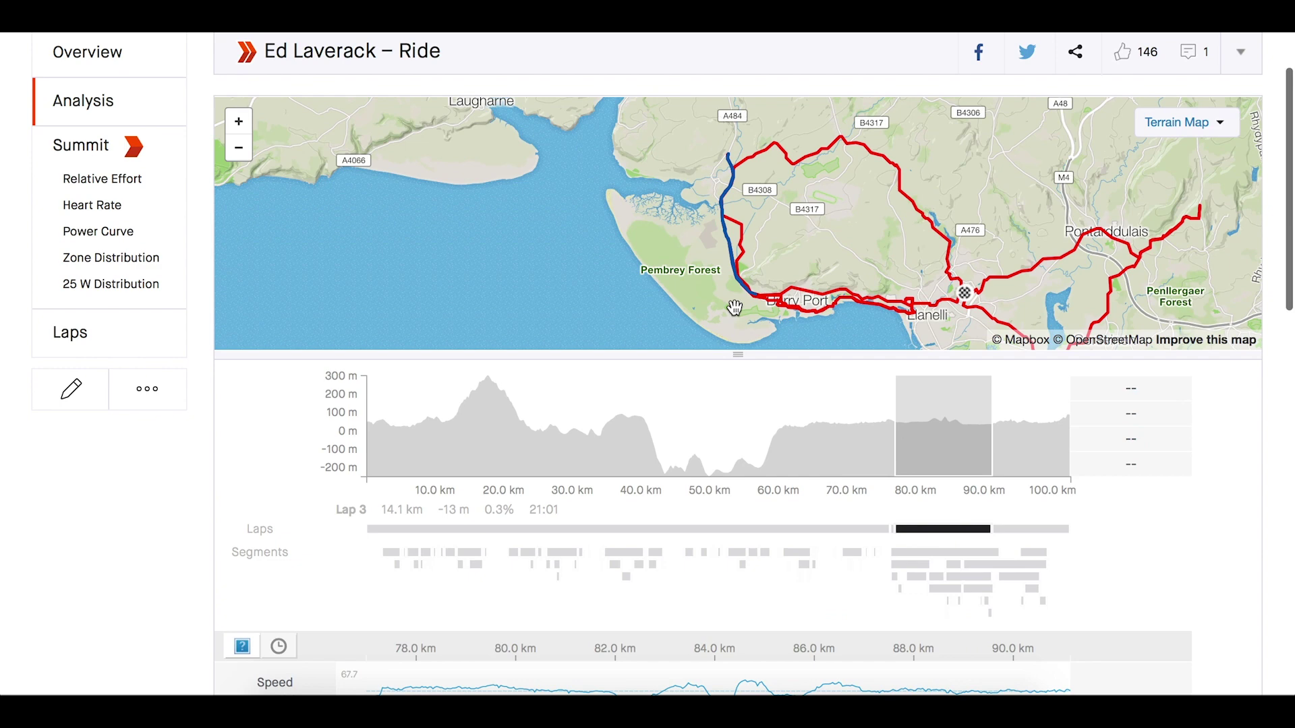
pyautogui.scroll(-6, 735, 308)
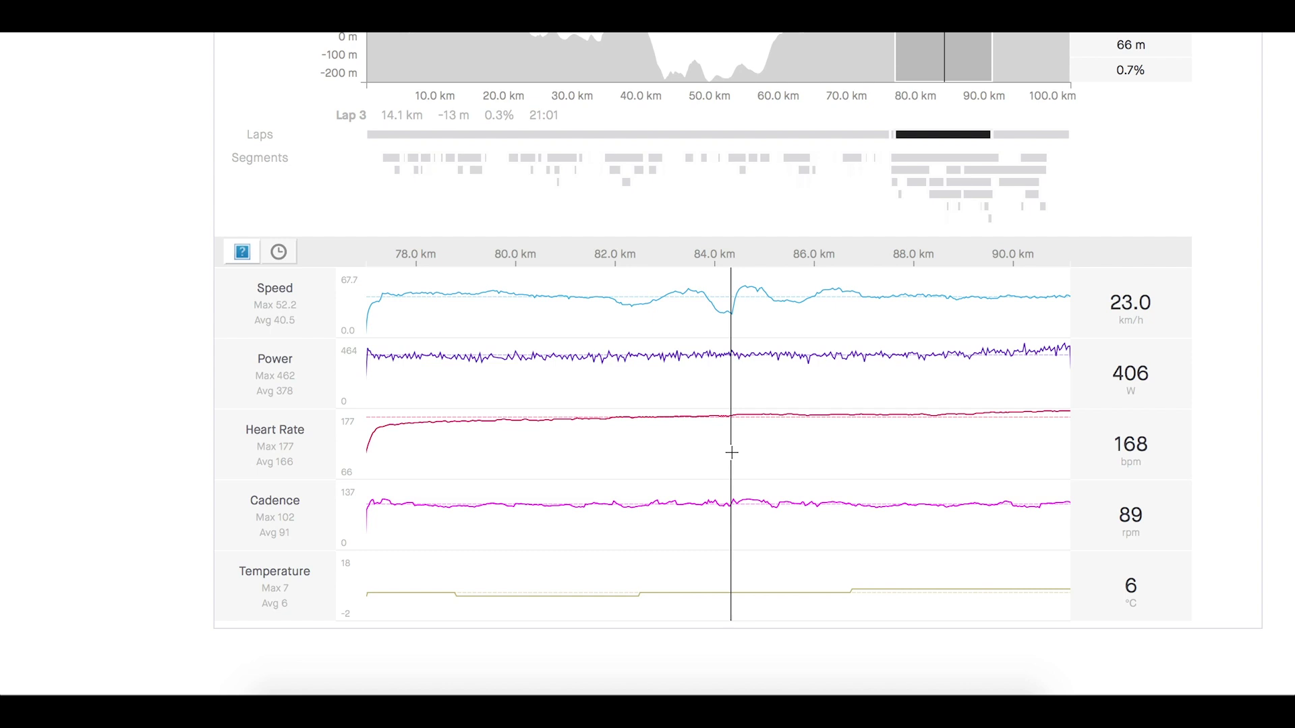
pyautogui.scroll(4, 731, 452)
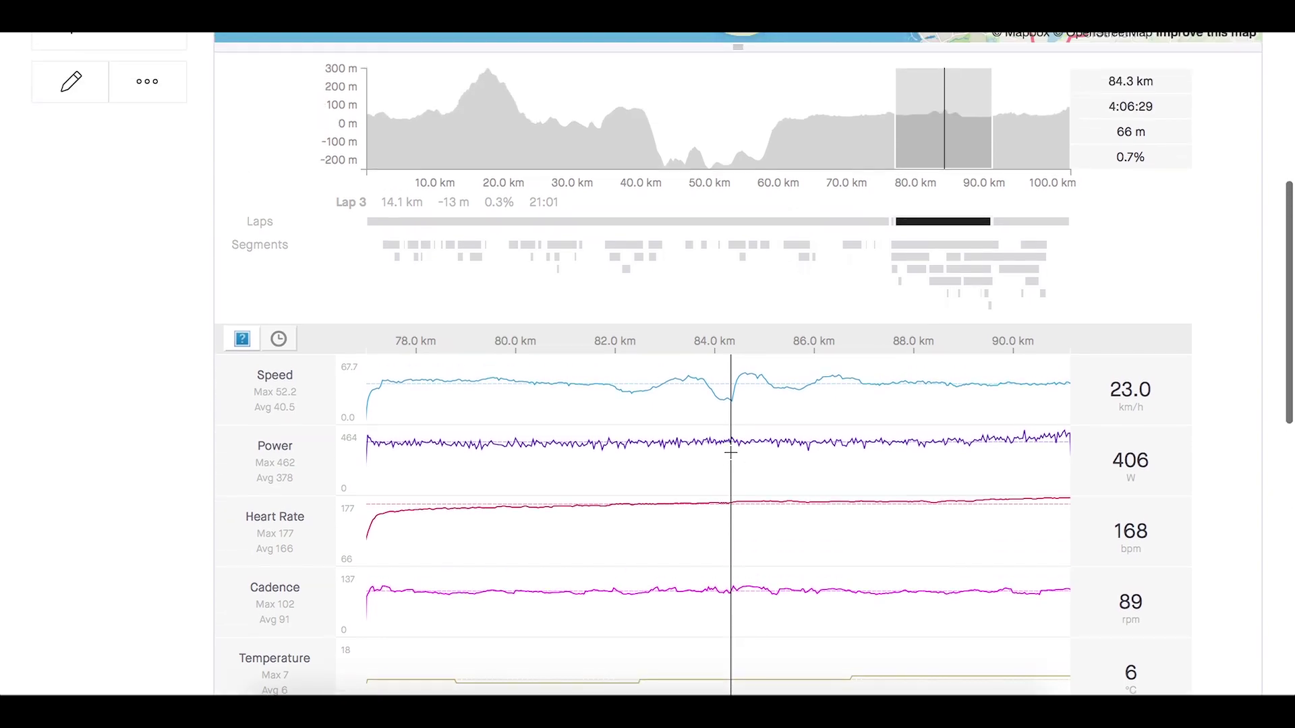
pyautogui.scroll(-4, 731, 451)
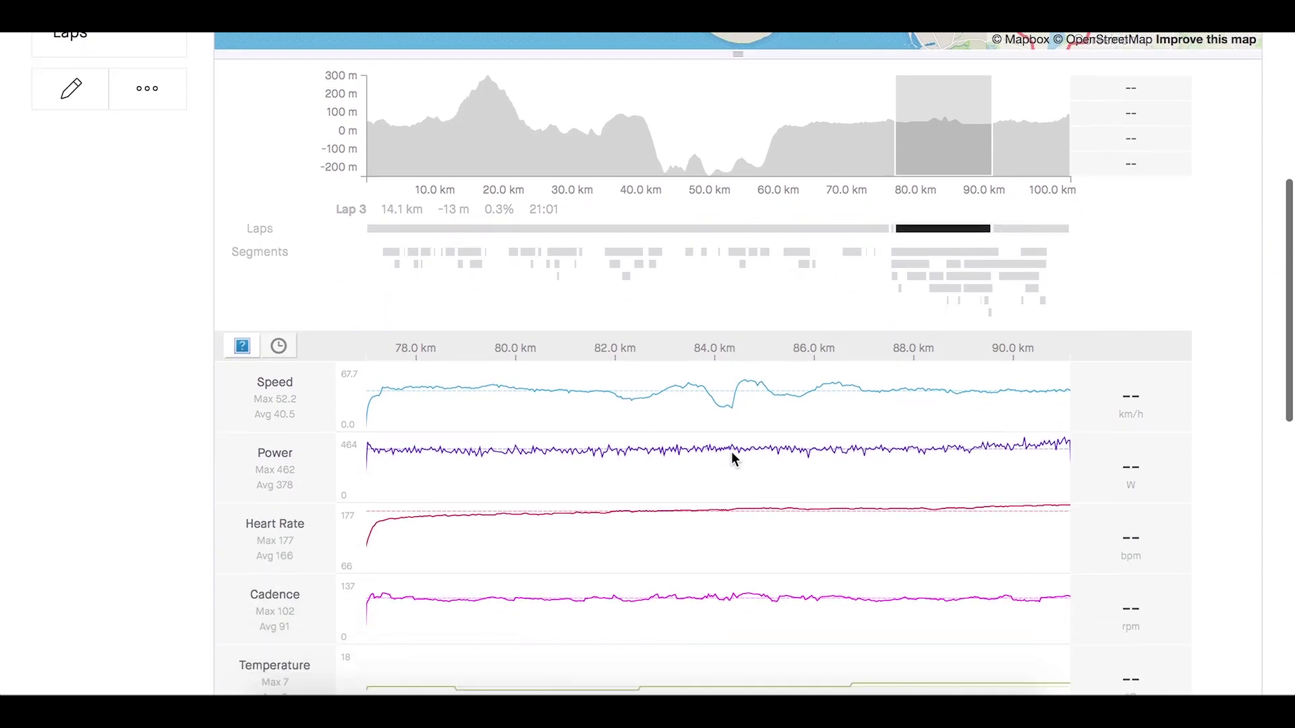
pyautogui.moveTo(731, 449); pyautogui.dragTo(354, 459)
pyautogui.scroll(-1, 392, 487)
pyautogui.scroll(-1, 393, 487)
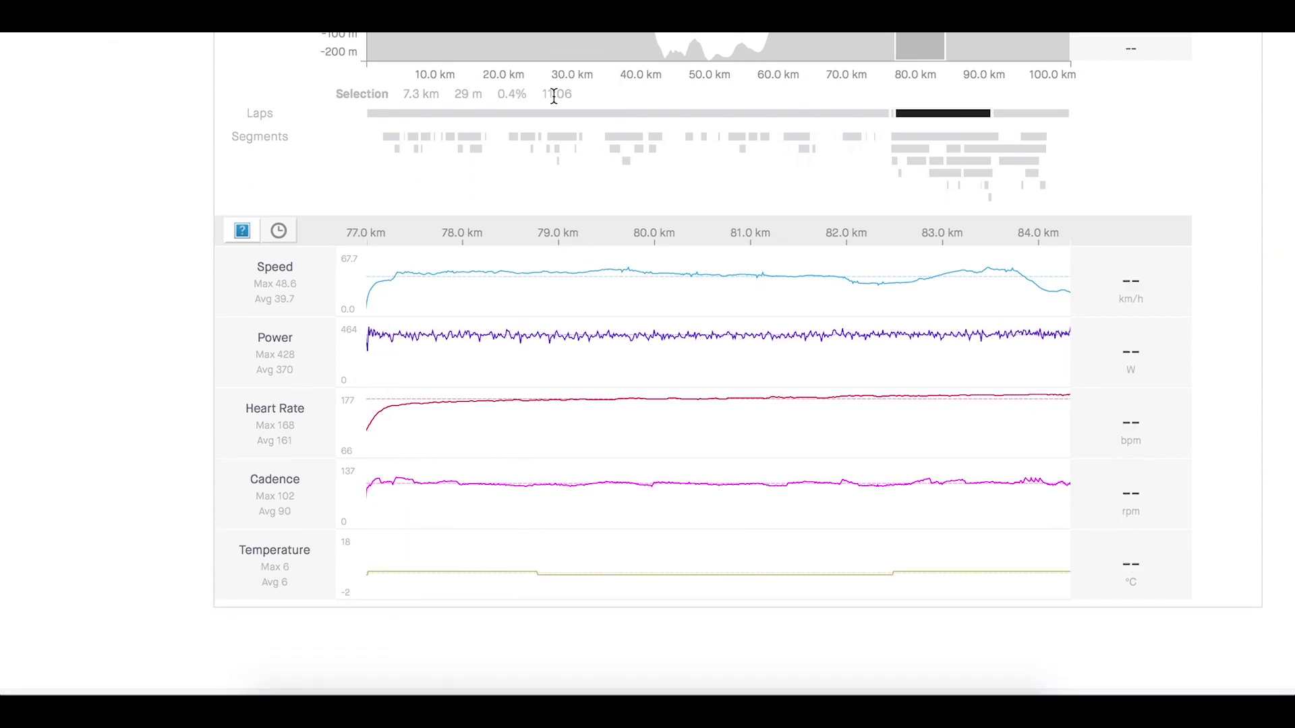
pyautogui.click(727, 432)
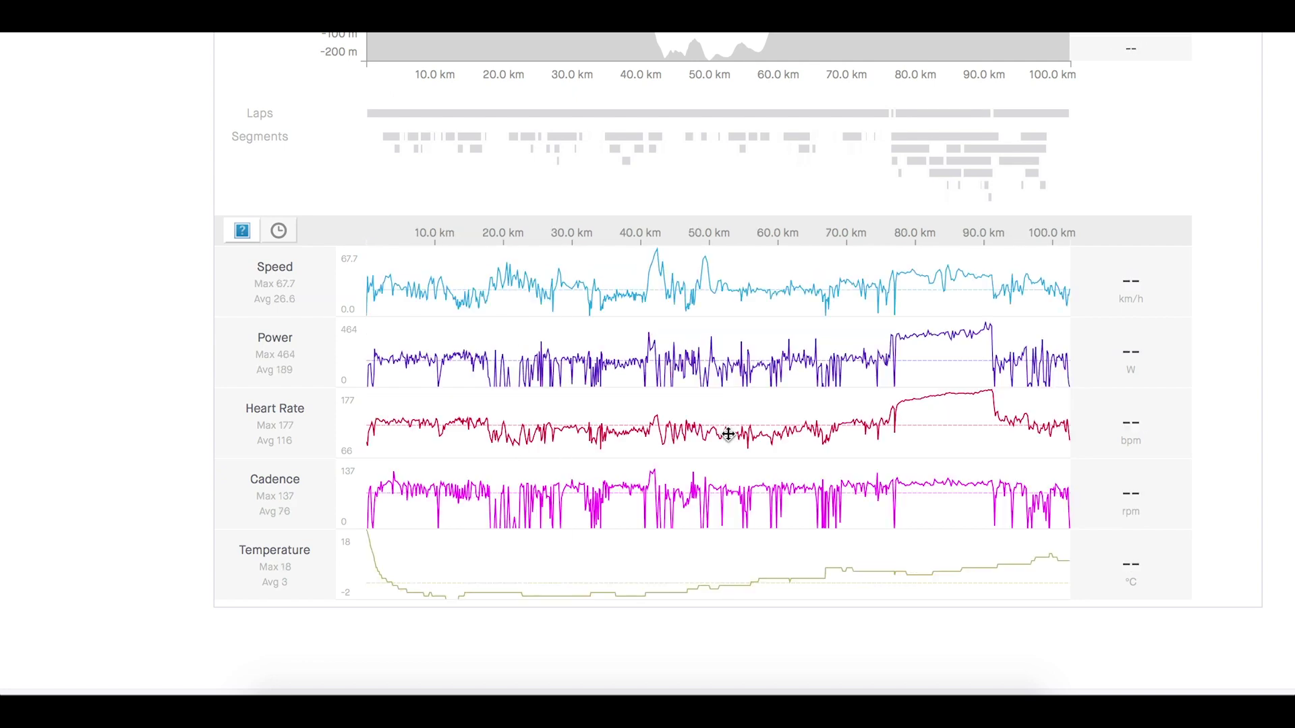
pyautogui.click(939, 113)
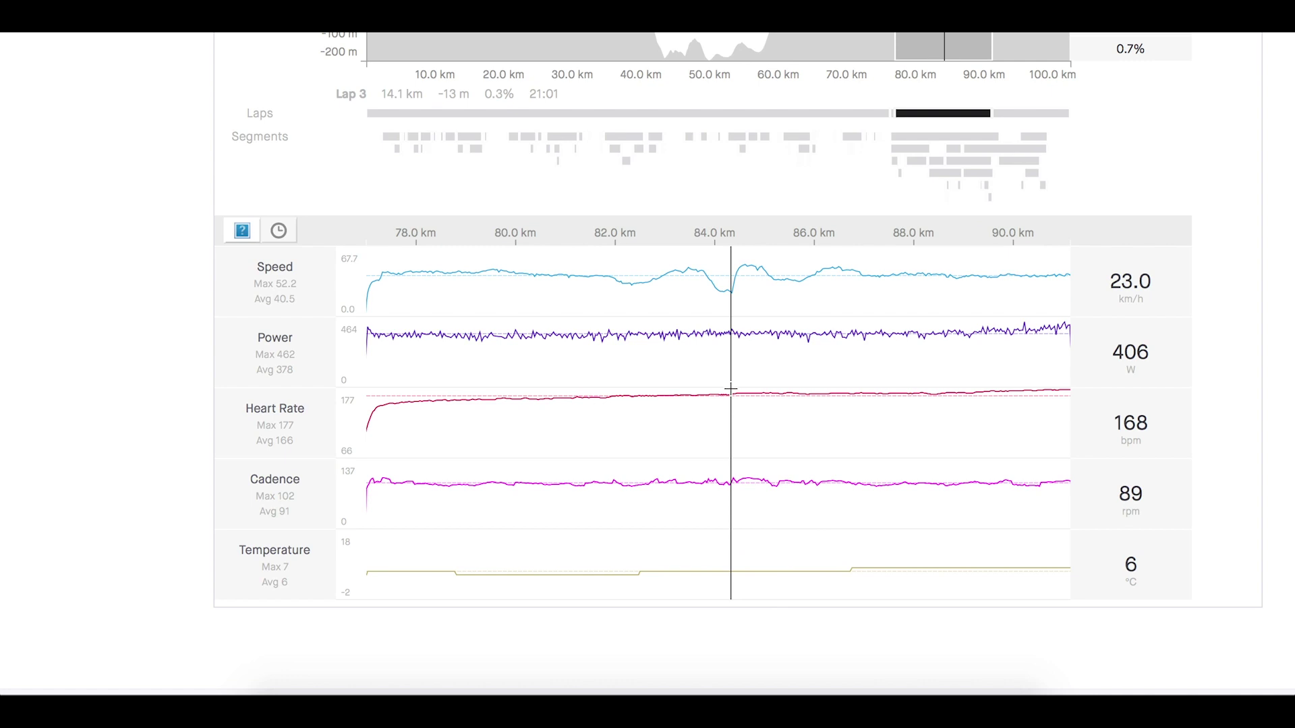
pyautogui.moveTo(731, 391); pyautogui.dragTo(1072, 401)
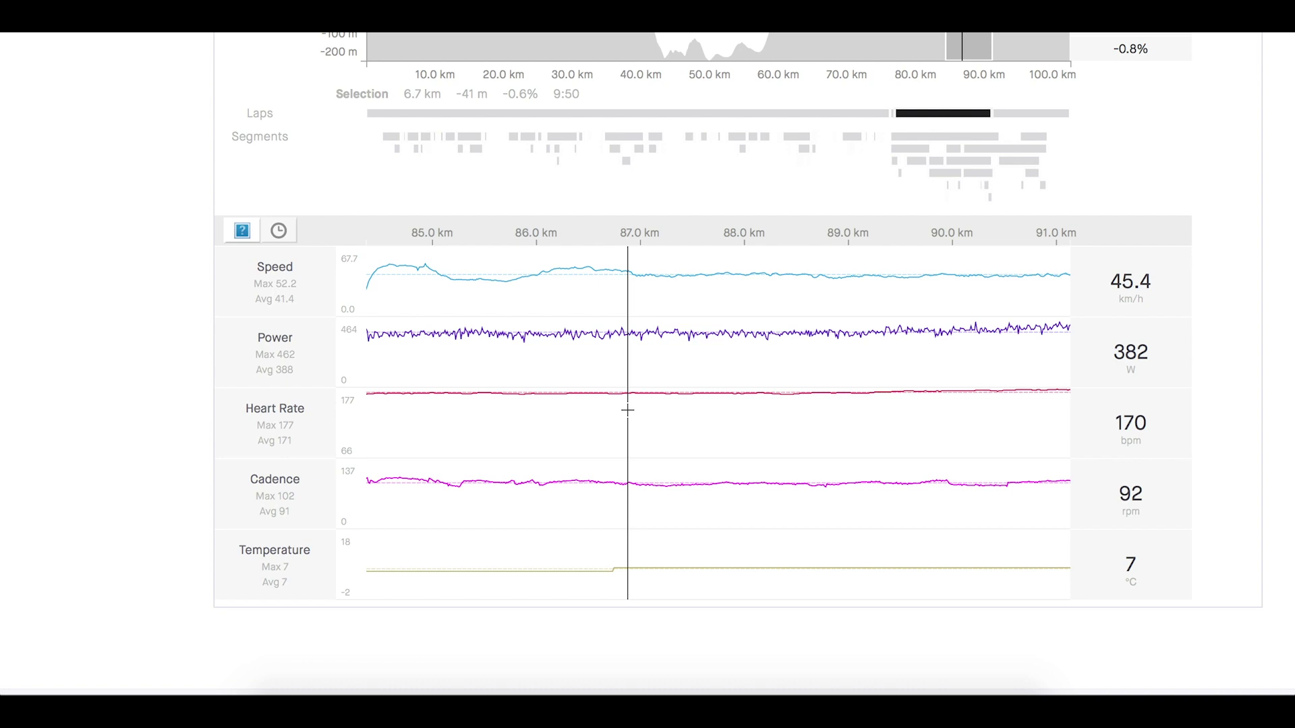
pyautogui.click(932, 113)
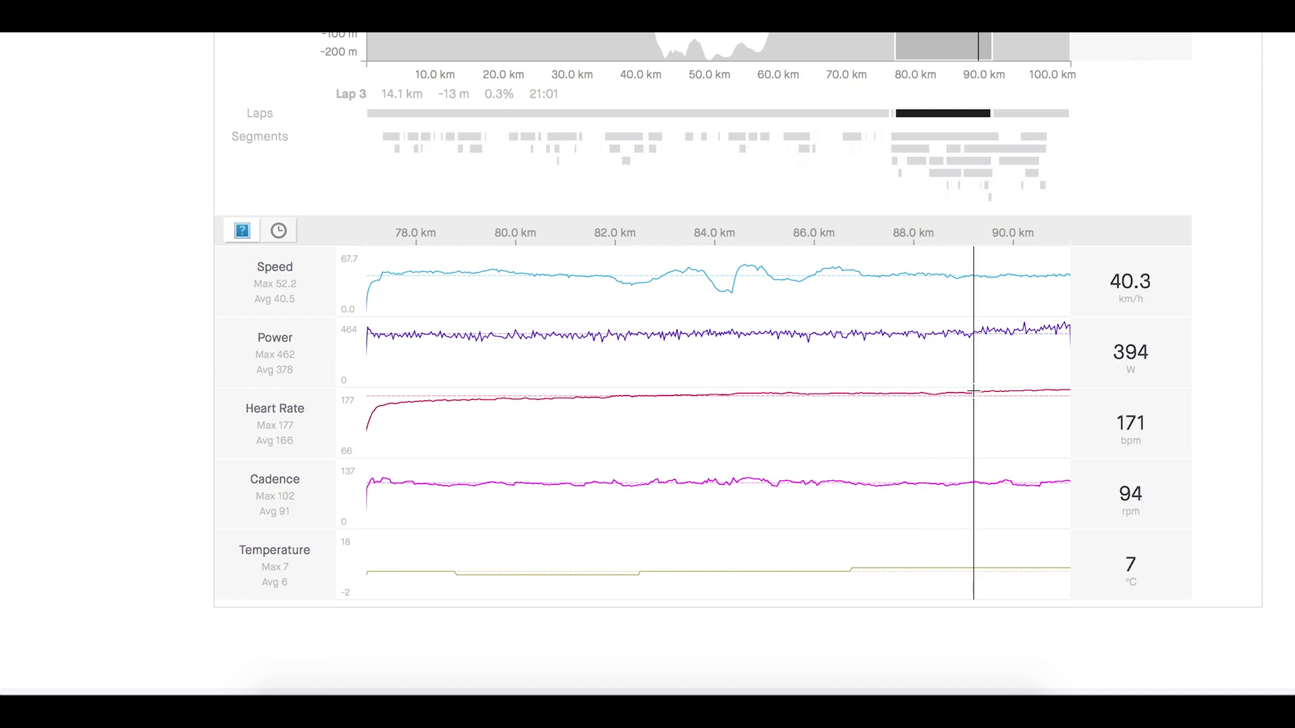
# Select the roughly 78–91 km effort on the Strava charts: 14.0 km, 20:42, 376 W average.
pyautogui.moveTo(974, 391); pyautogui.dragTo(1076, 391)
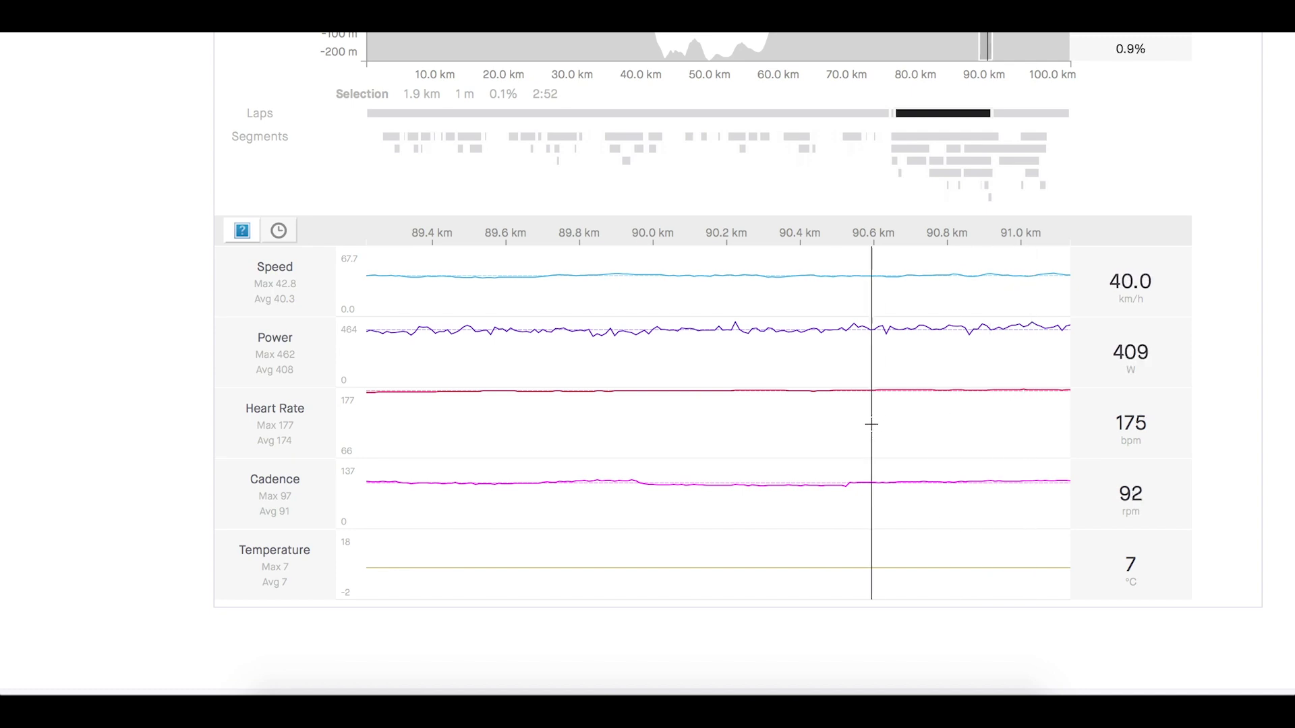
pyautogui.click(640, 449)
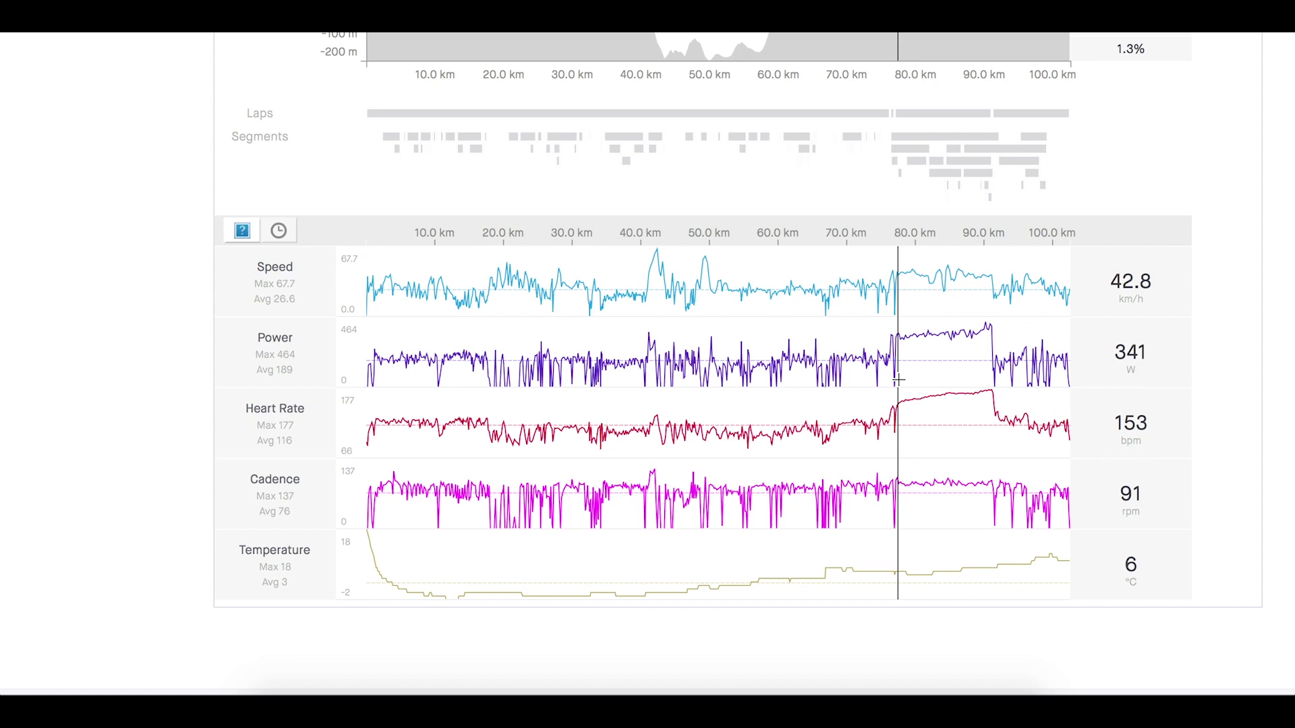
pyautogui.moveTo(897, 380); pyautogui.dragTo(992, 372)
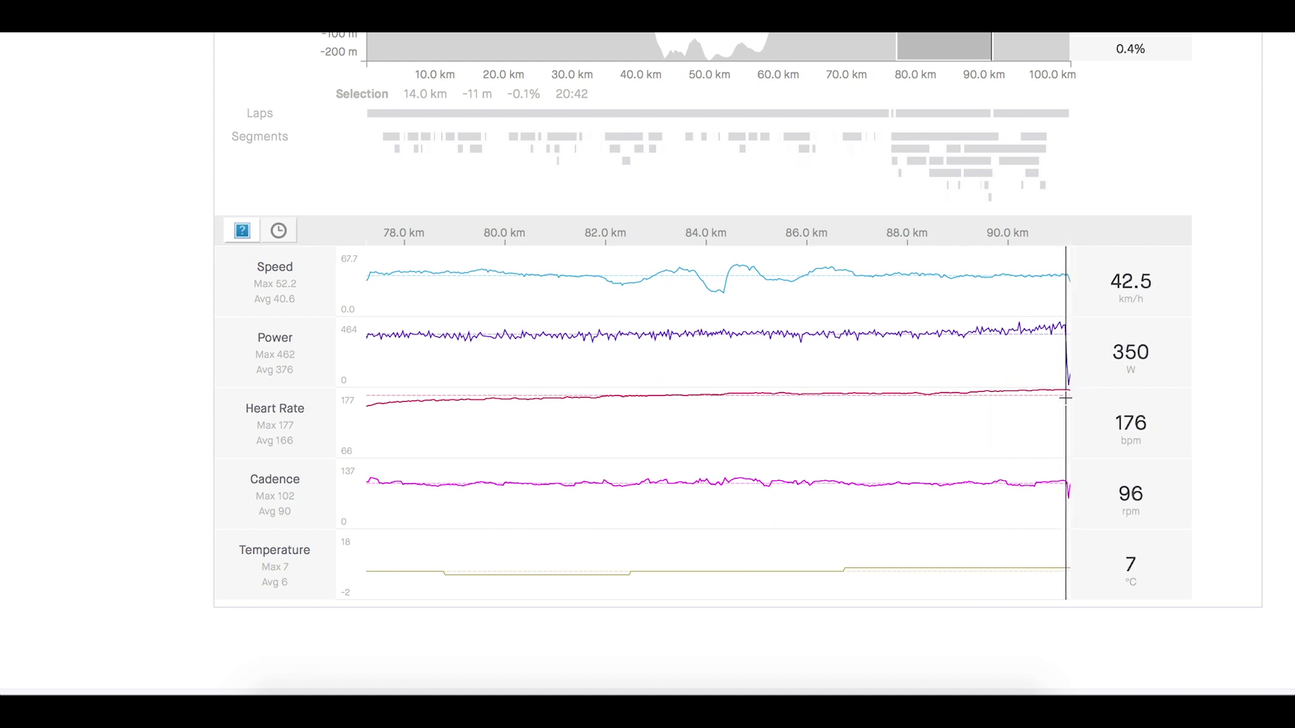
pyautogui.moveTo(1064, 398); pyautogui.dragTo(376, 378)
# Reset Strava to the full ride, then open TrainingPeaks' full workout analysis down to the graph.
pyautogui.click(482, 361)
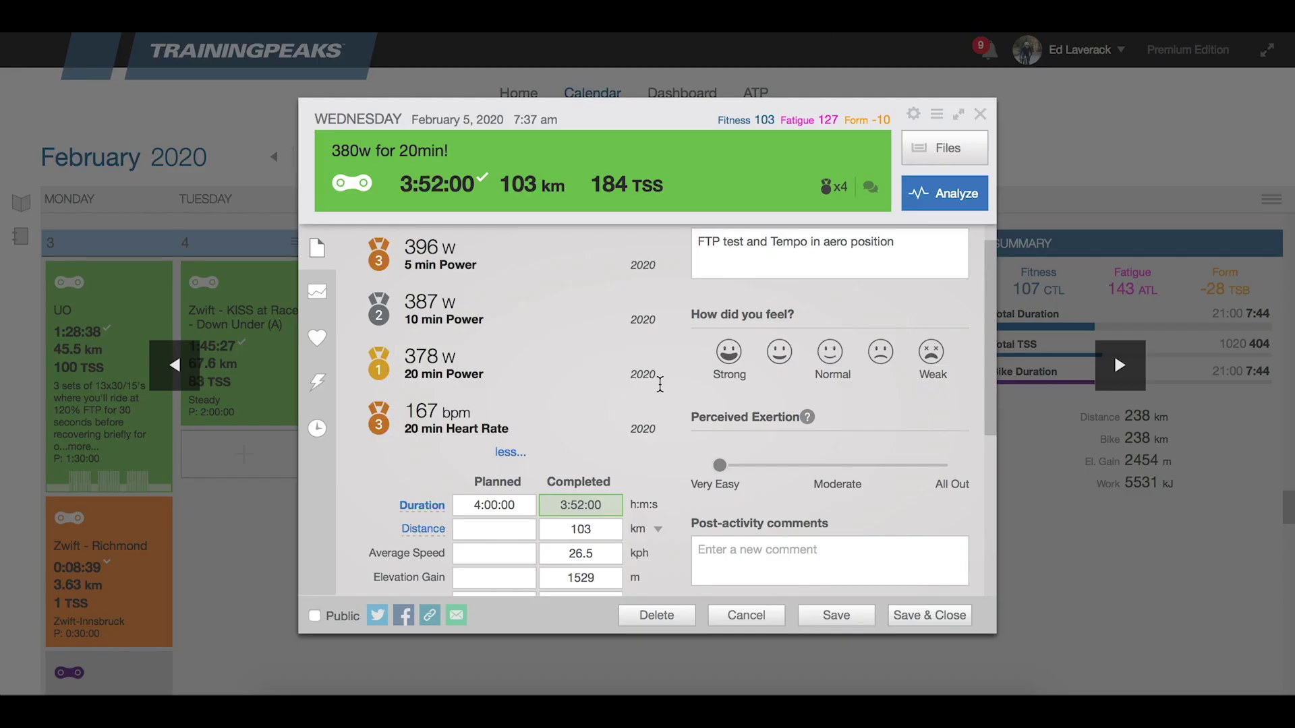
pyautogui.click(956, 190)
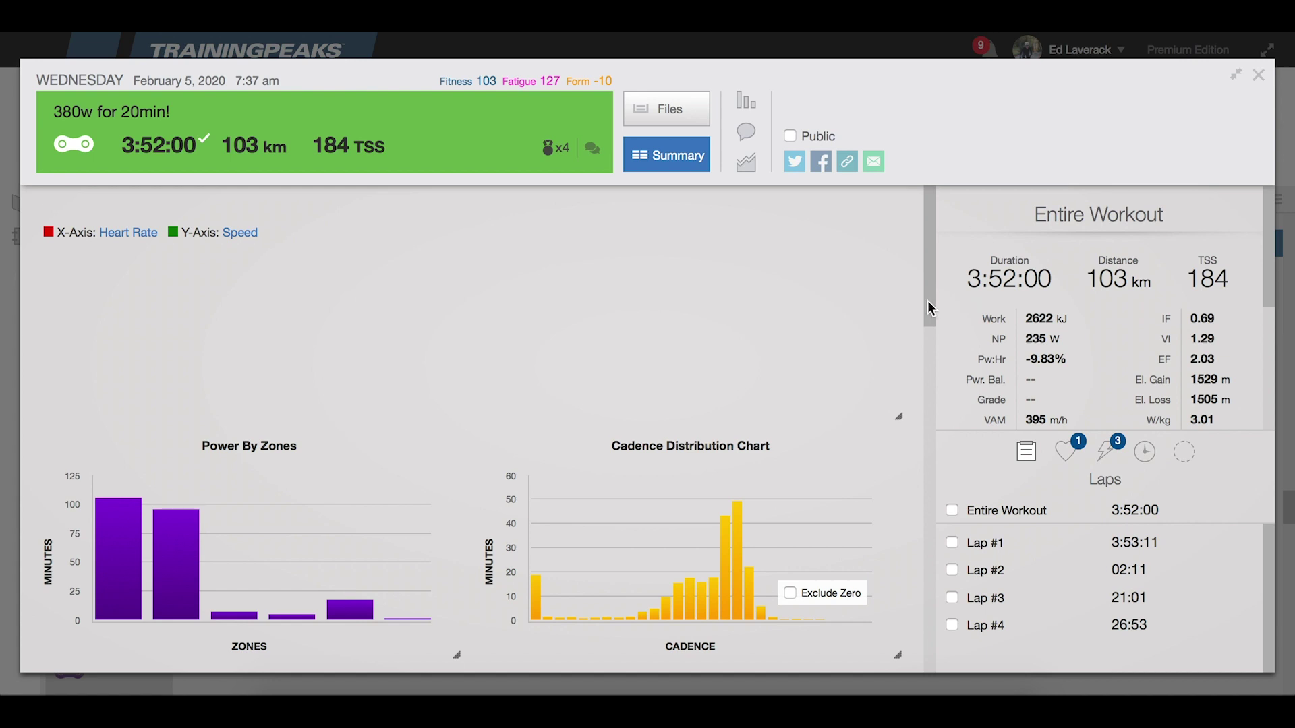
pyautogui.scroll(-4, 890, 425)
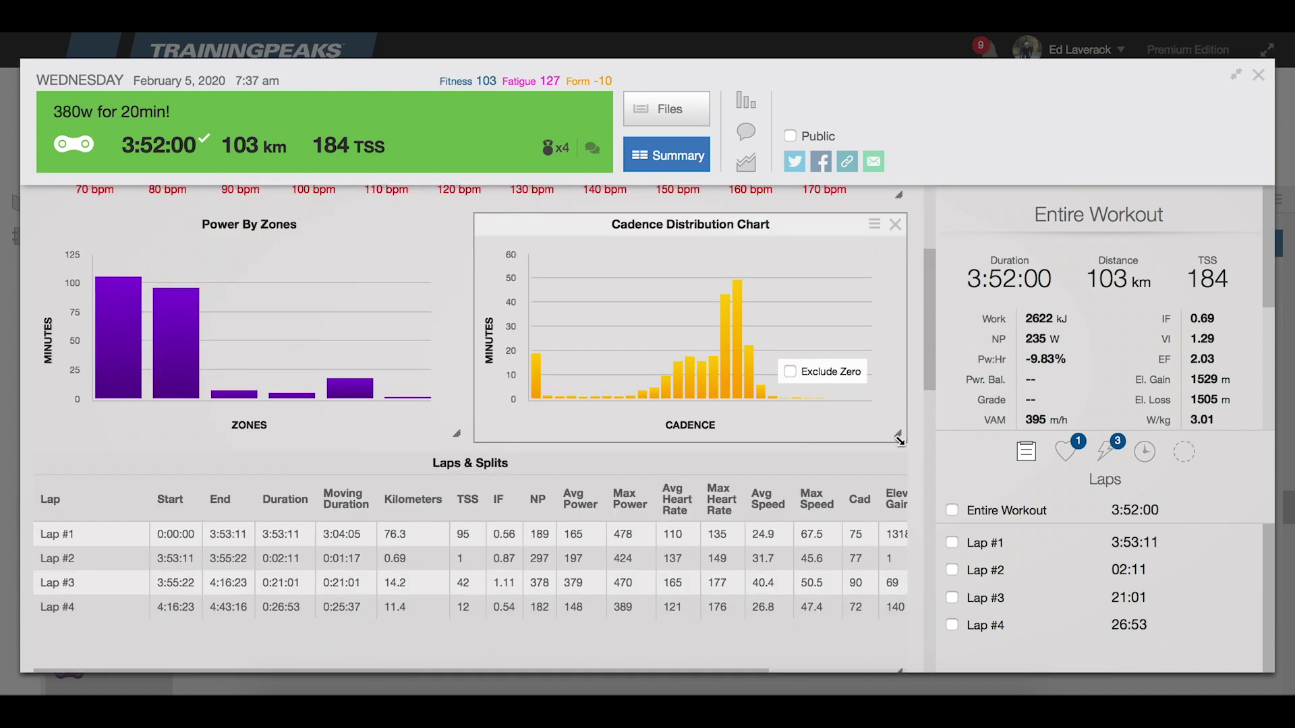
pyautogui.scroll(-8, 900, 441)
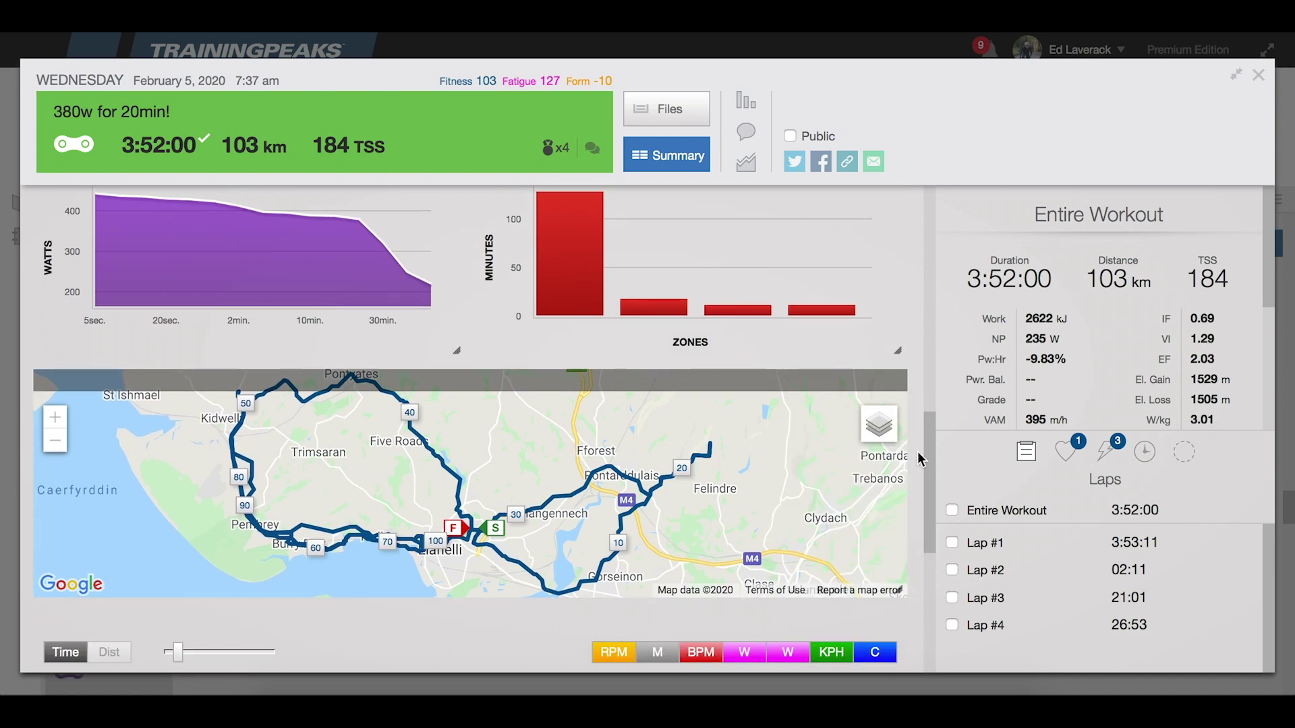
pyautogui.scroll(-5, 917, 451)
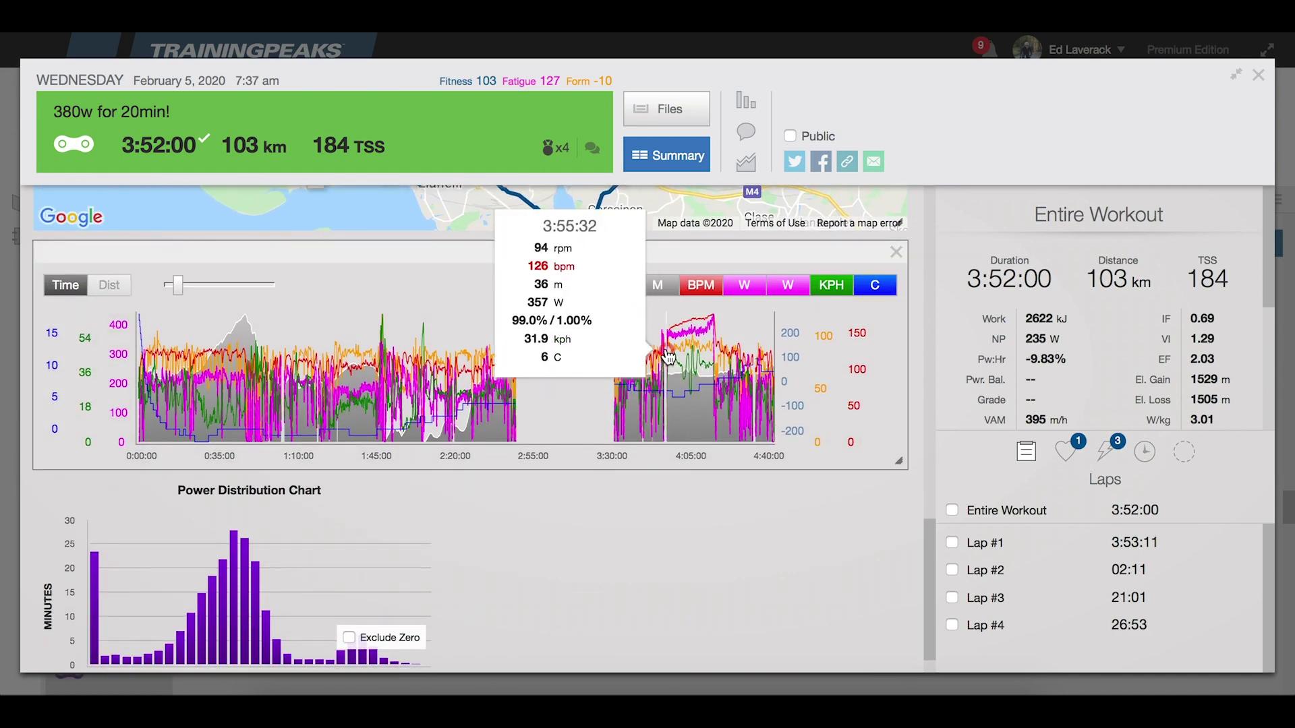
# Zoom the workout graph to the 3:55–4:17 stretch (25:15.70, 16.0 km, TSS 48).
pyautogui.moveTo(664, 355); pyautogui.dragTo(722, 358)
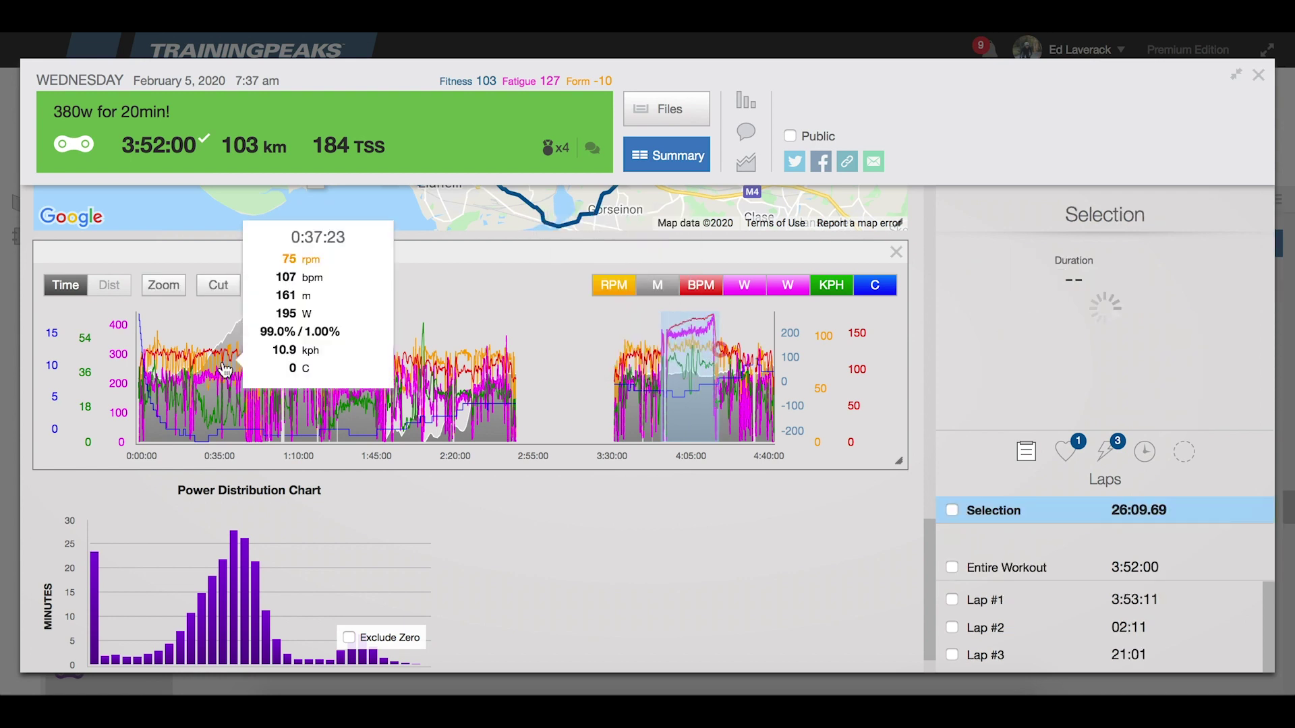
pyautogui.click(173, 291)
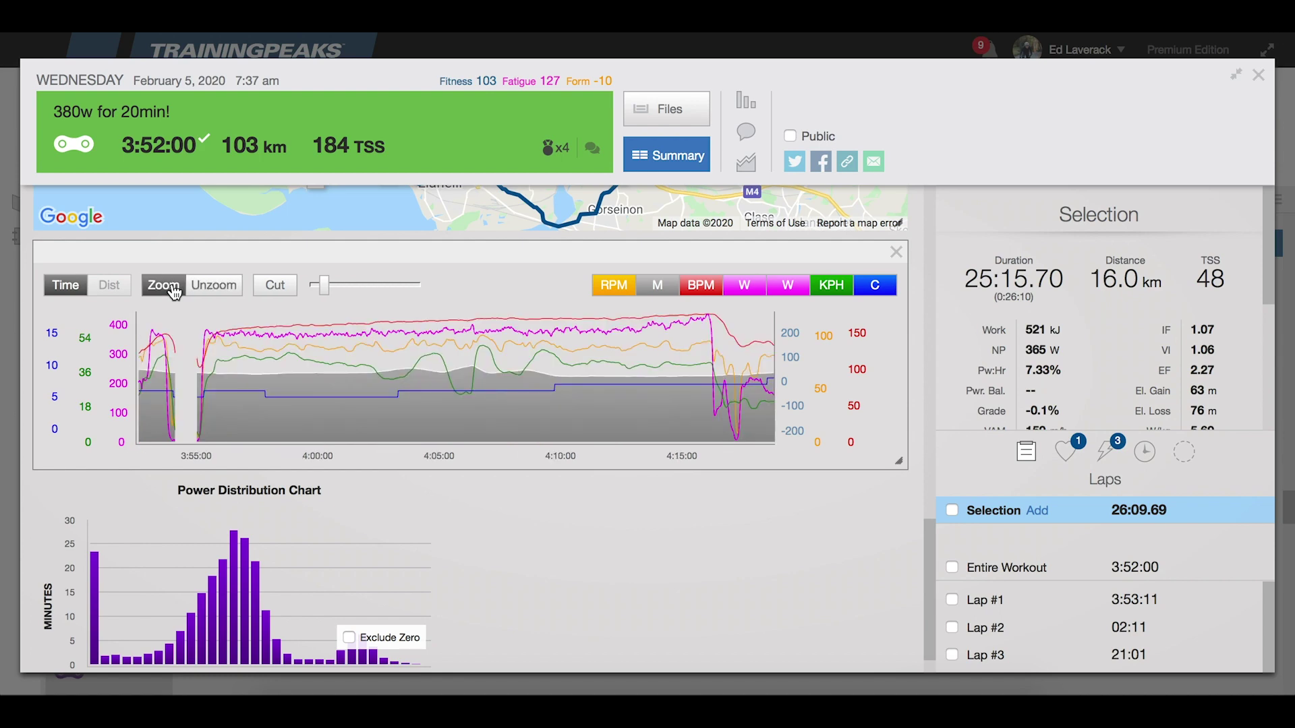
pyautogui.click(202, 287)
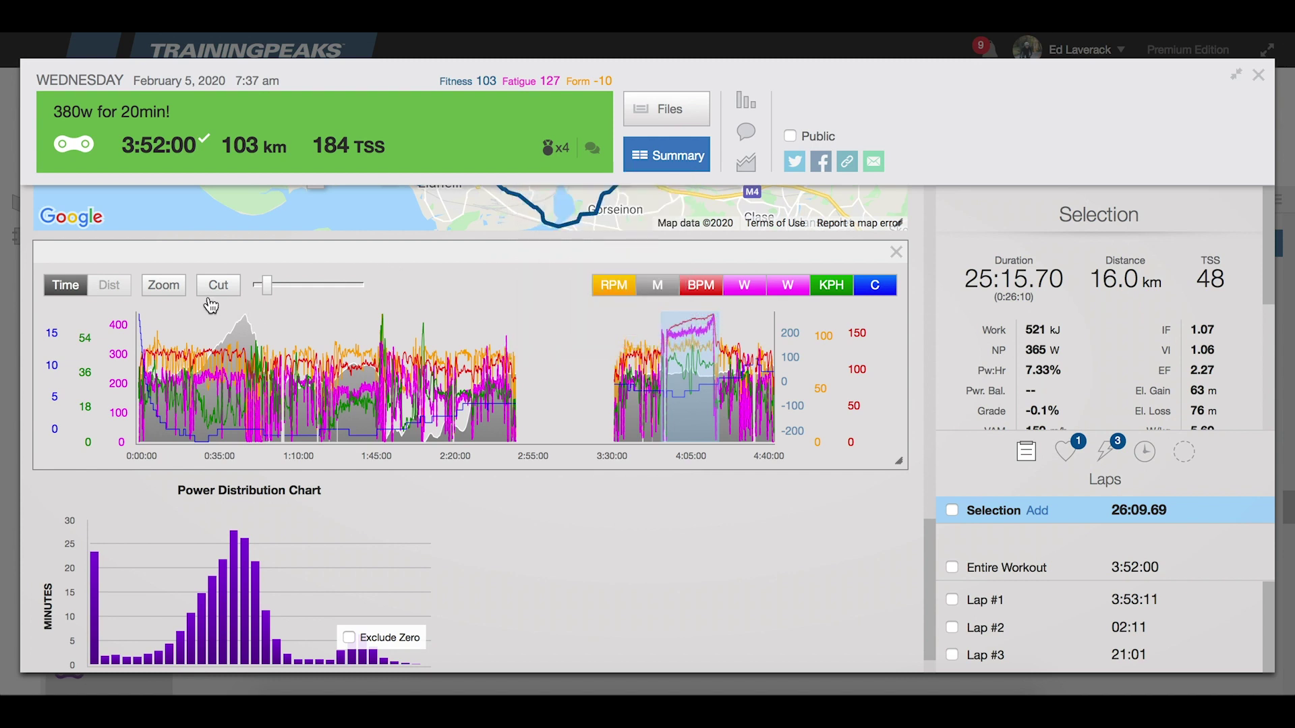
pyautogui.click(170, 286)
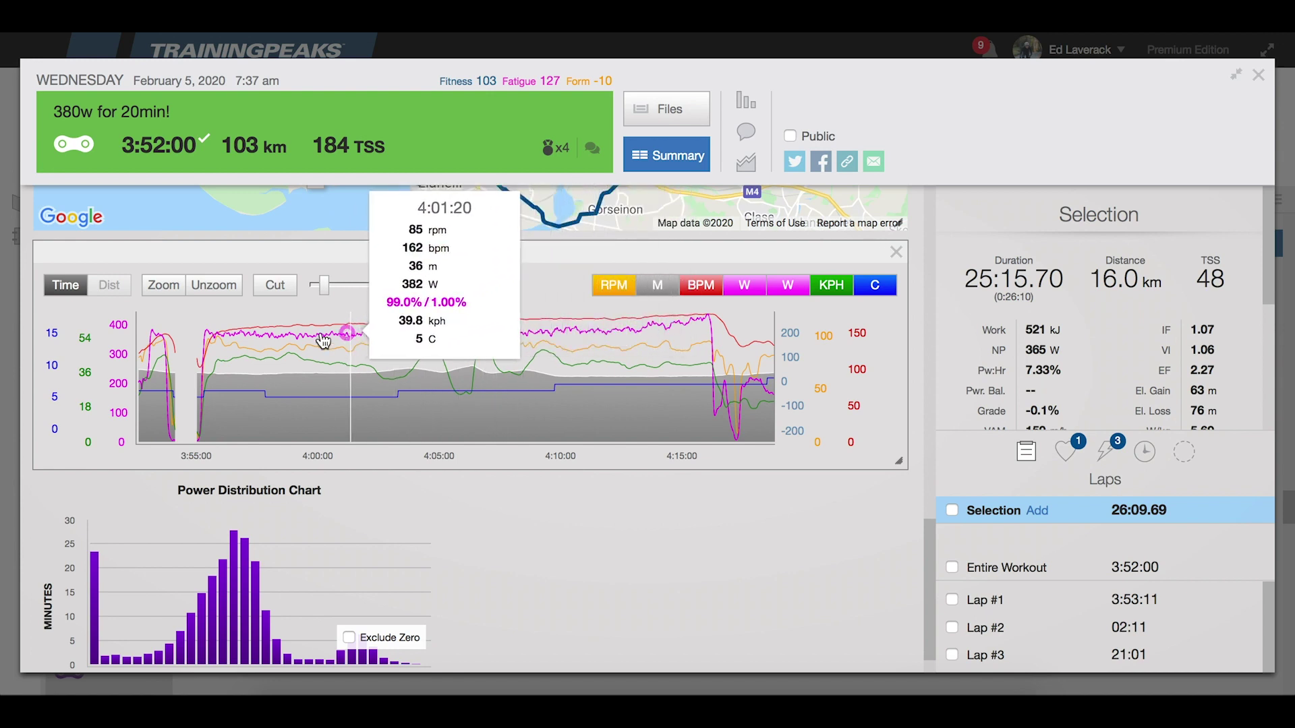
# Select 3:55:29–4:01:20 on the zoomed graph and review its stats: 4.22 km, 366 W, TSS 11.
pyautogui.moveTo(350, 339); pyautogui.dragTo(207, 341)
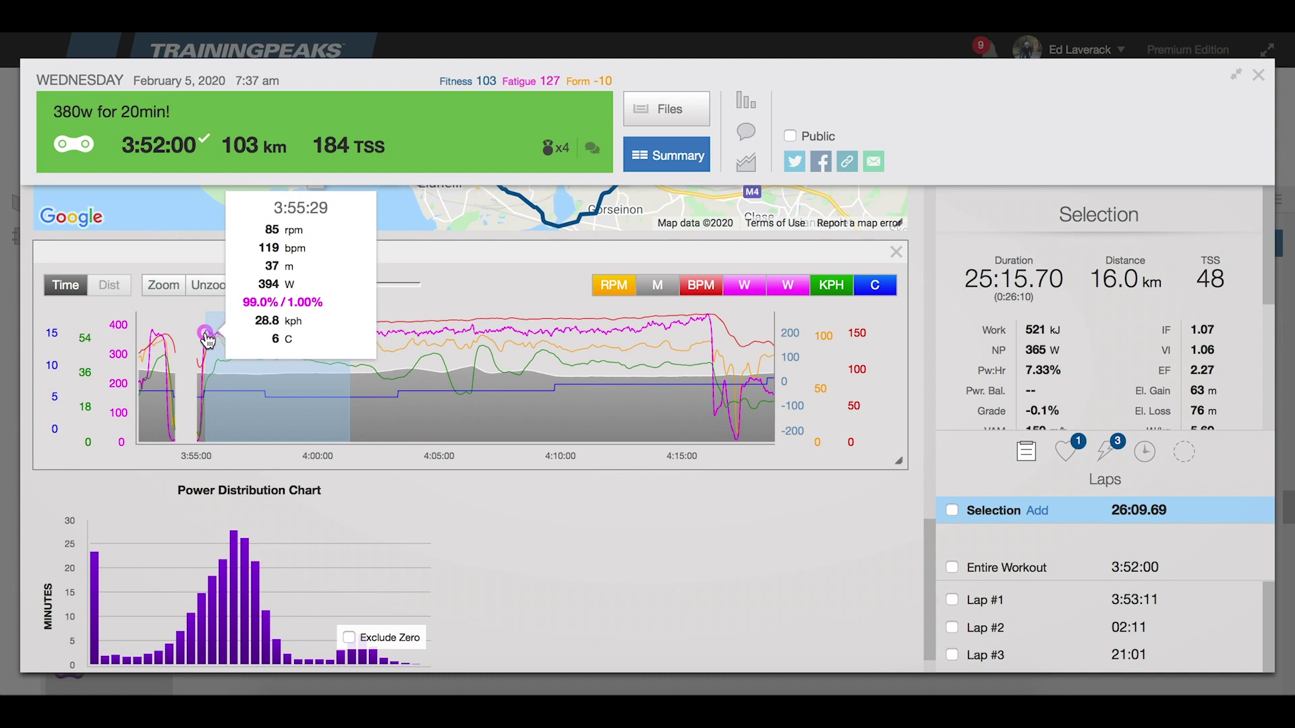
pyautogui.scroll(-2, 1116, 342)
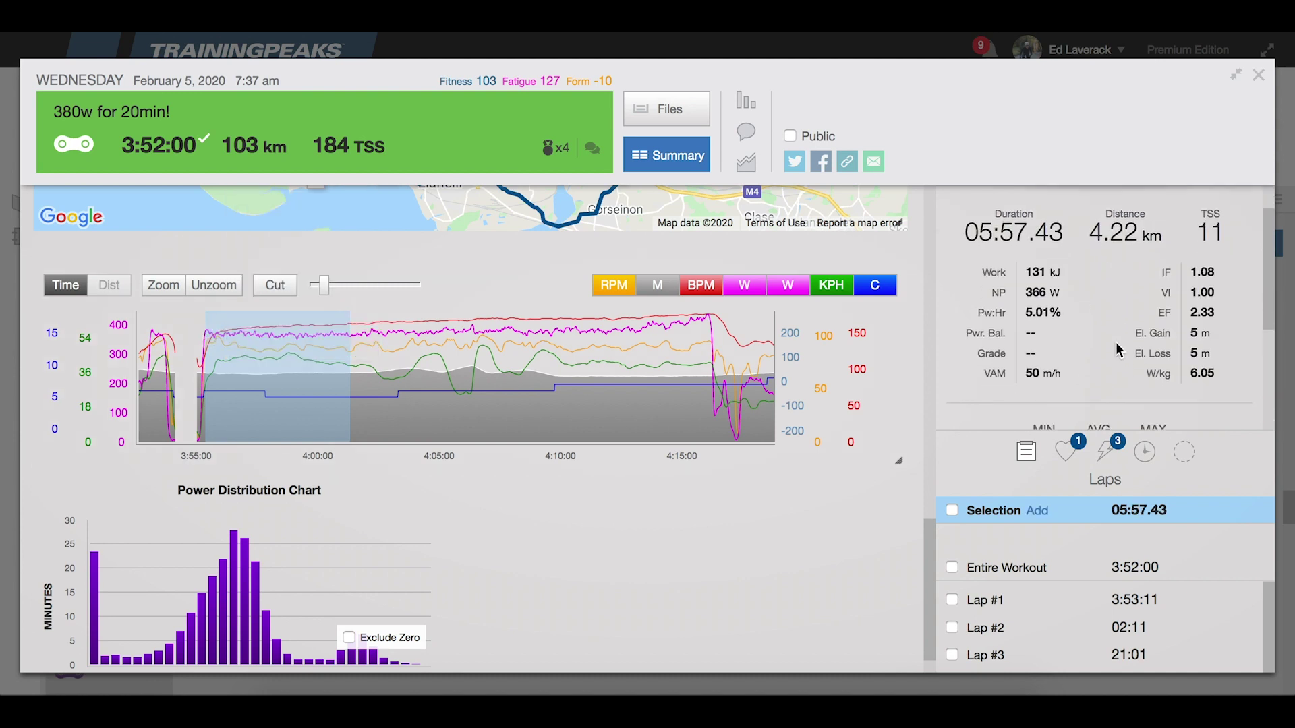
pyautogui.scroll(-2, 1116, 342)
pyautogui.scroll(3, 1074, 286)
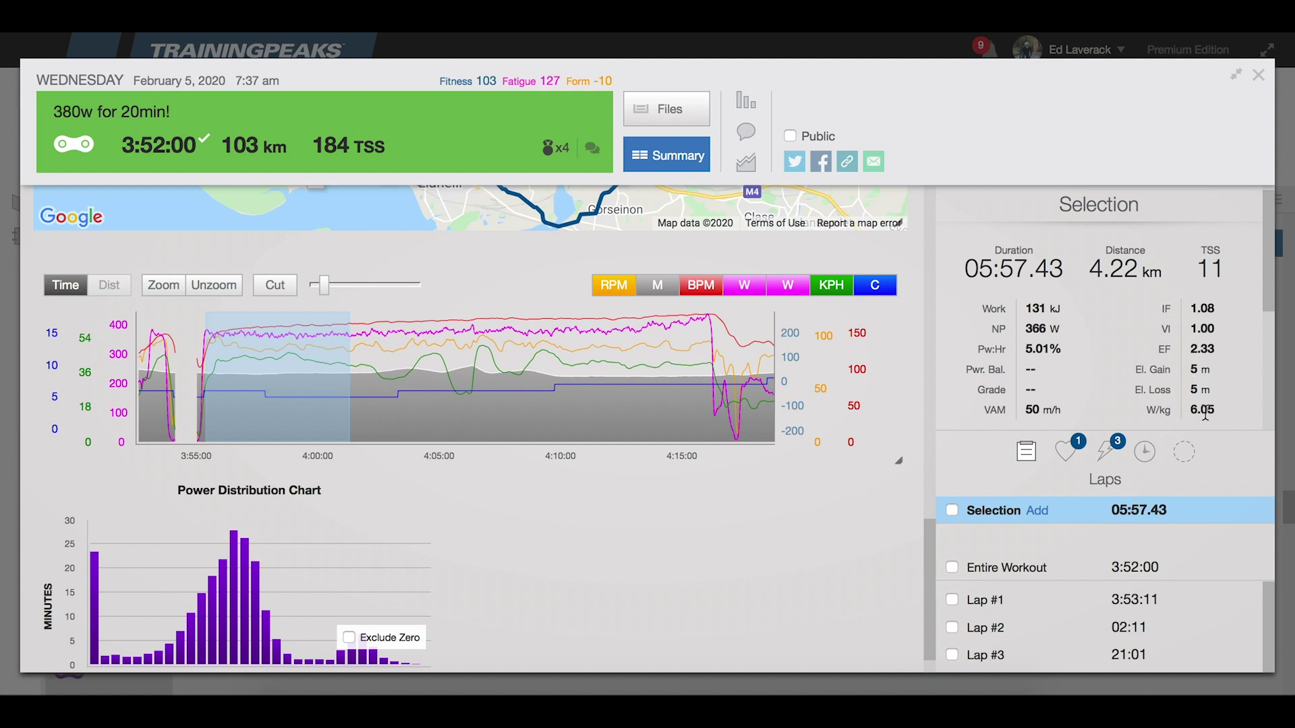
pyautogui.scroll(-1, 1127, 345)
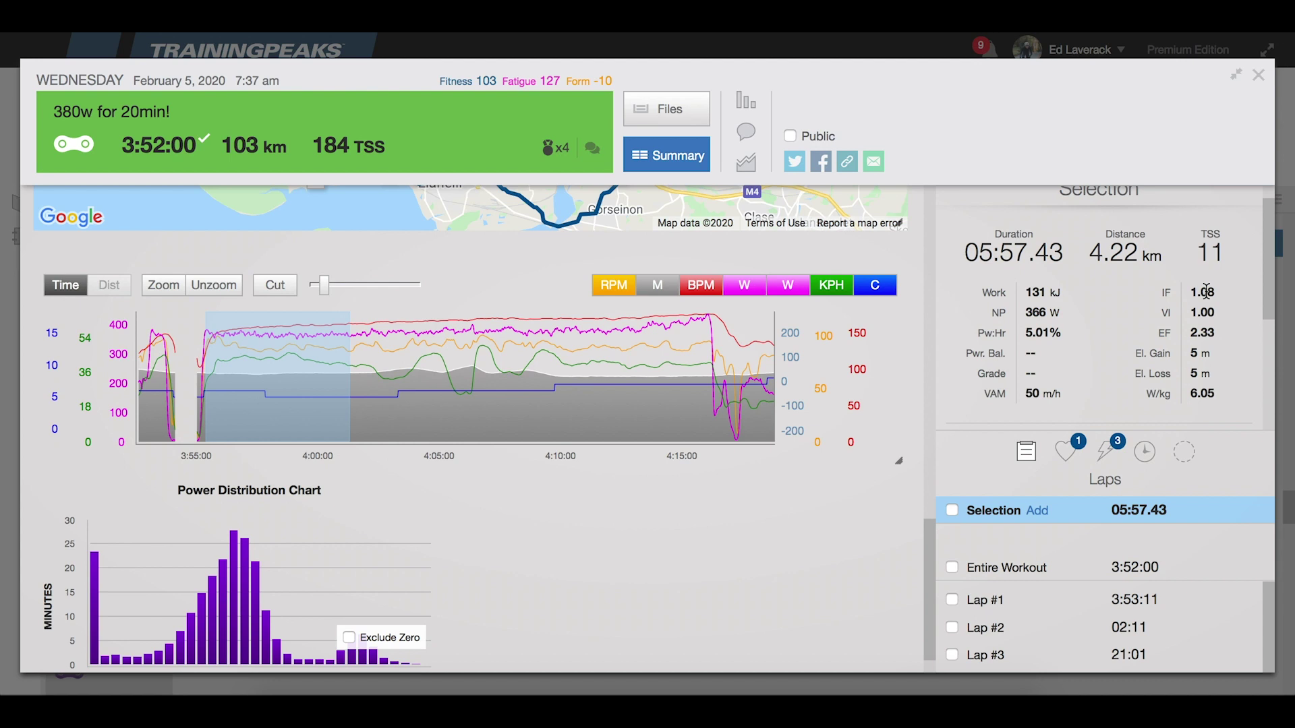
pyautogui.scroll(-3, 1098, 317)
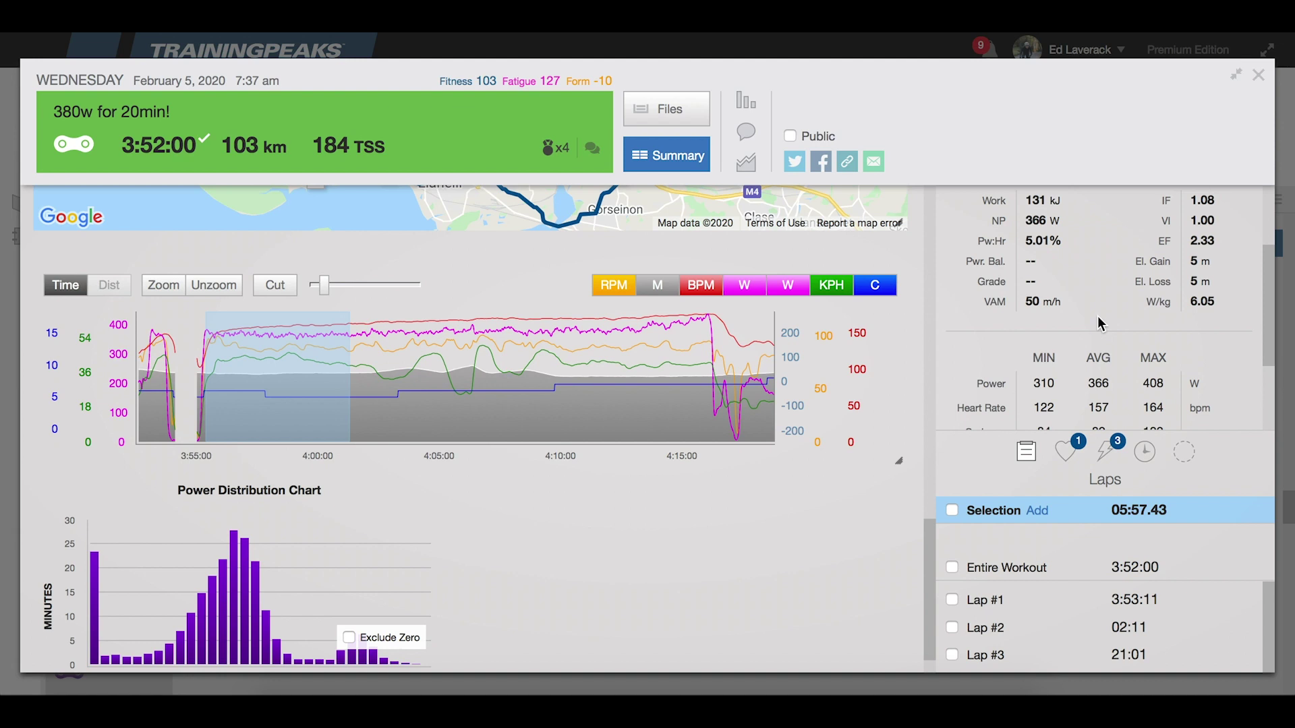
pyautogui.scroll(-3, 1098, 317)
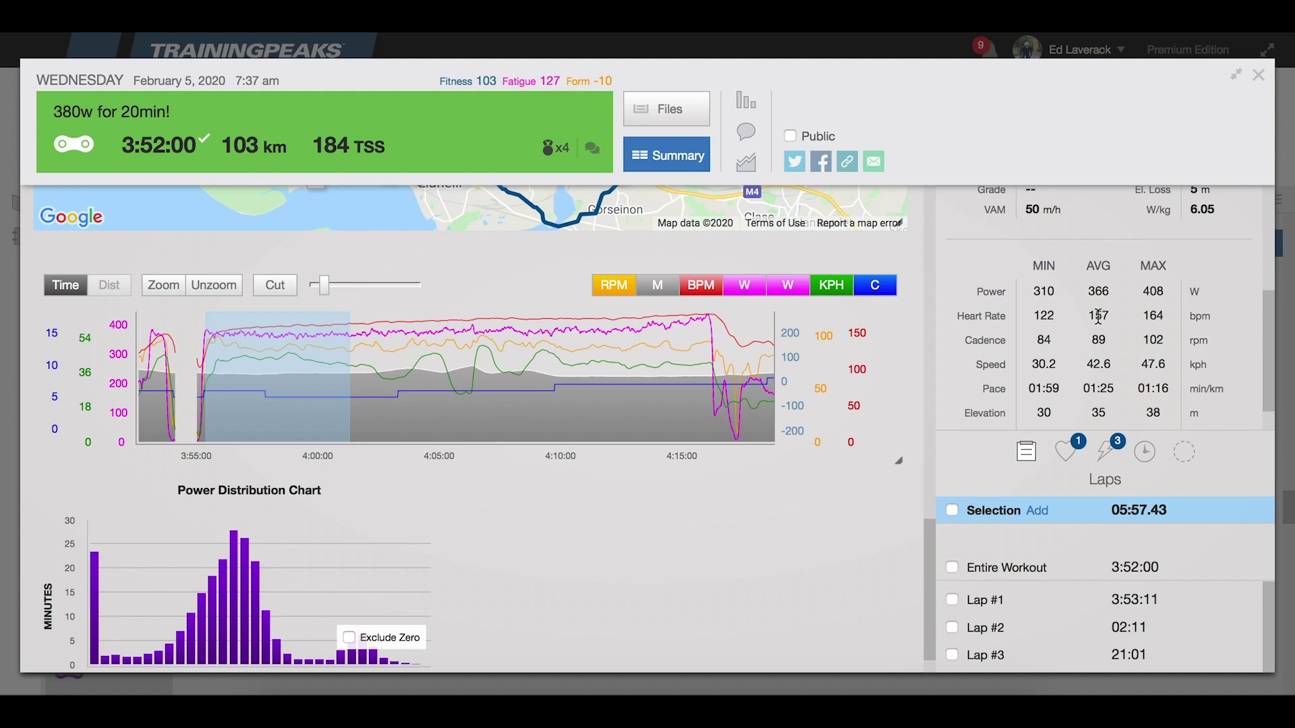
pyautogui.scroll(-1, 1119, 317)
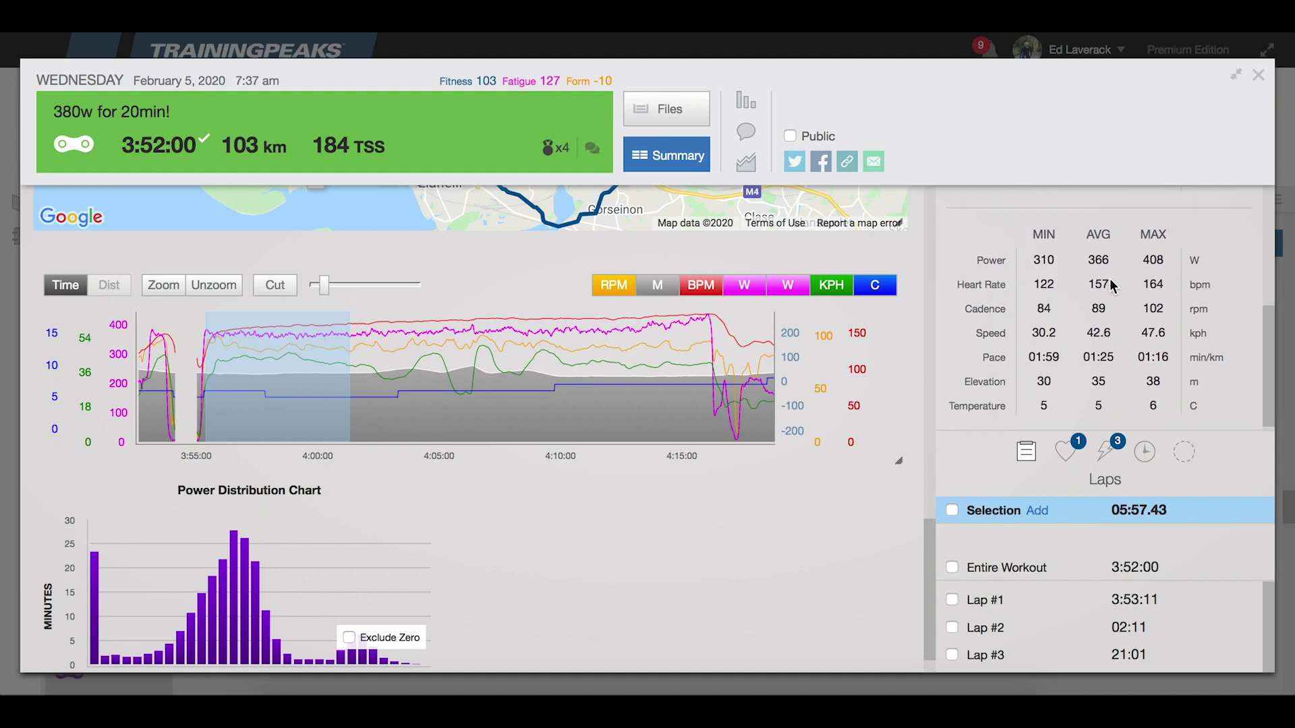
pyautogui.scroll(5, 1110, 285)
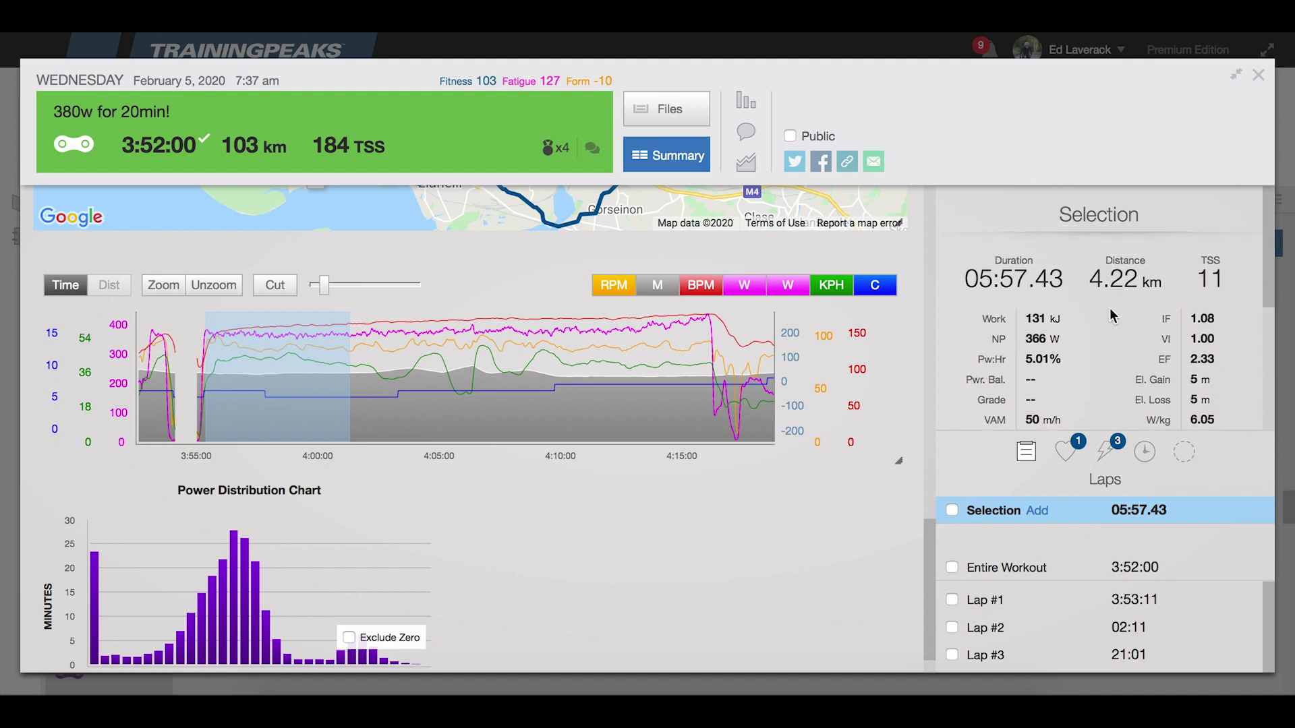
pyautogui.scroll(-6, 1052, 290)
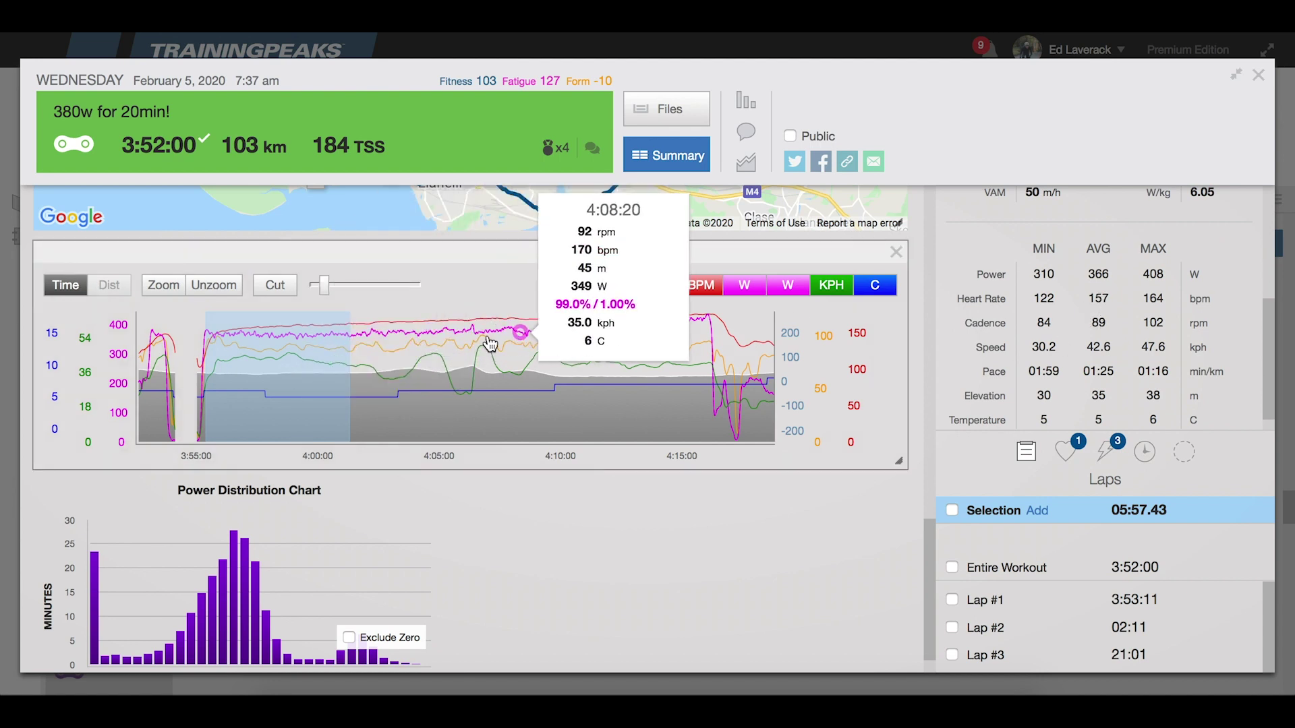
pyautogui.scroll(3, 484, 337)
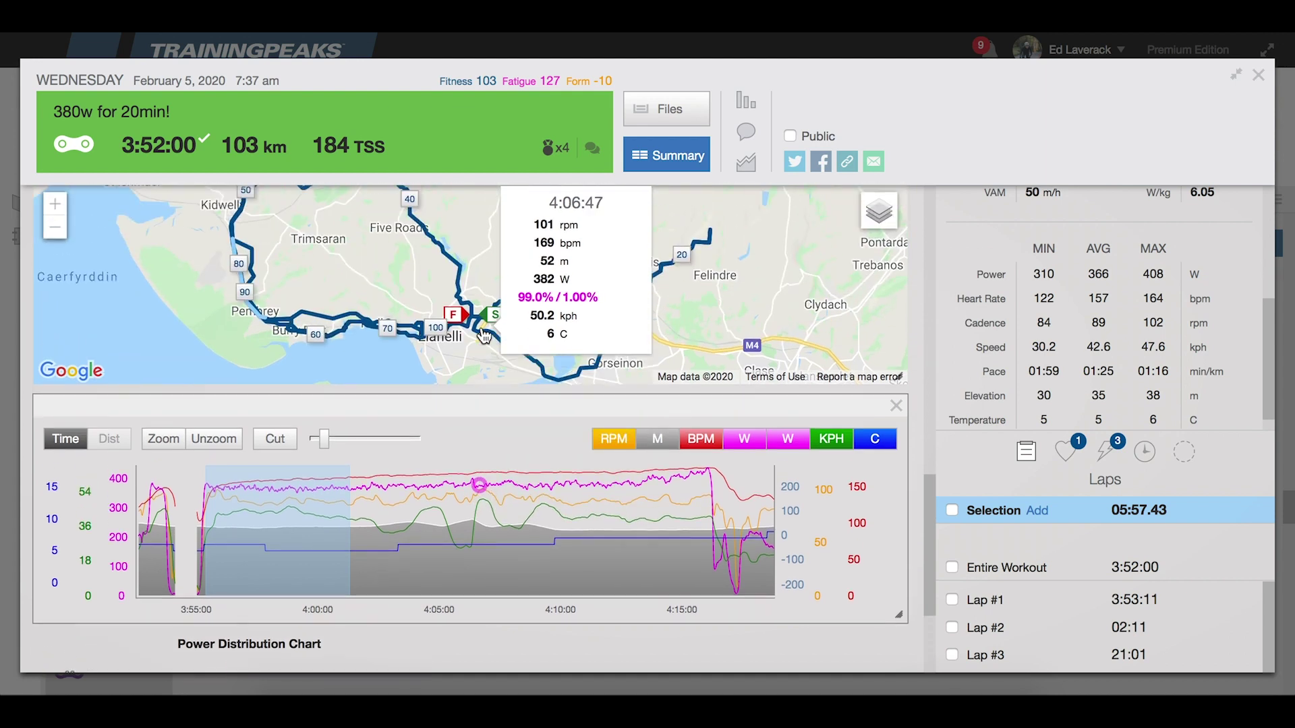
pyautogui.scroll(1, 484, 337)
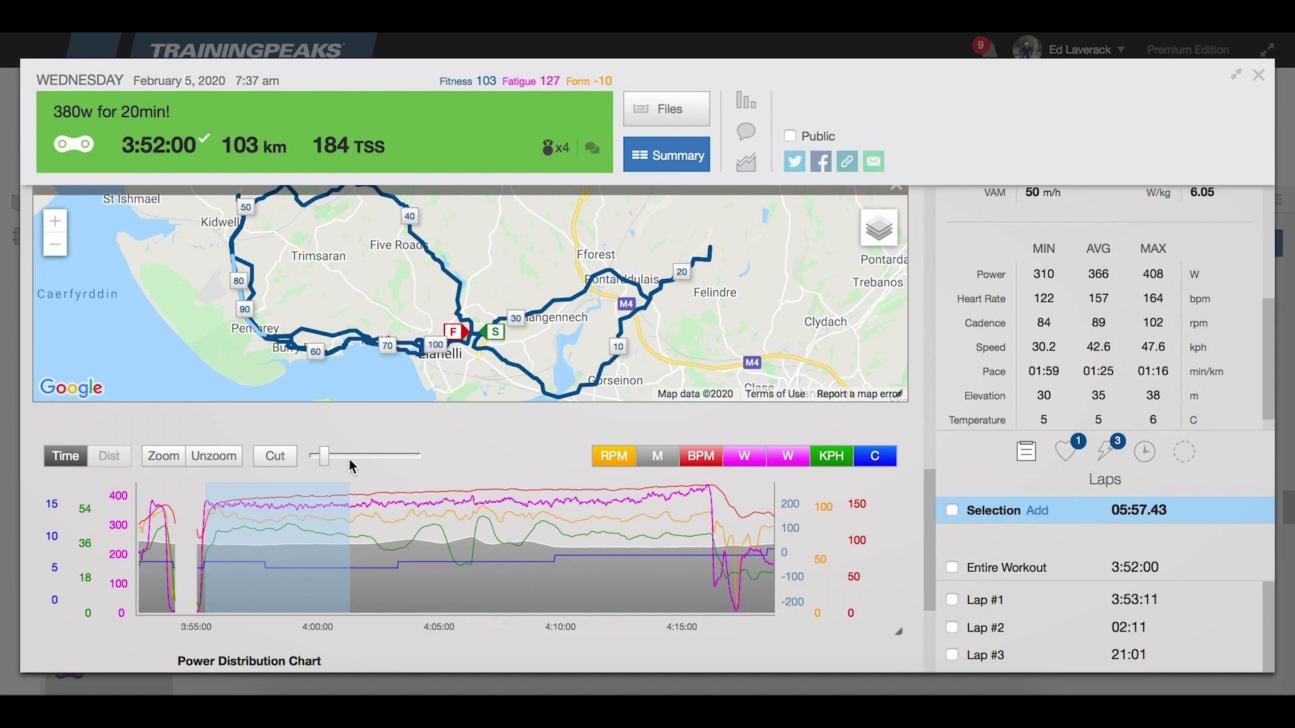
pyautogui.moveTo(362, 524)
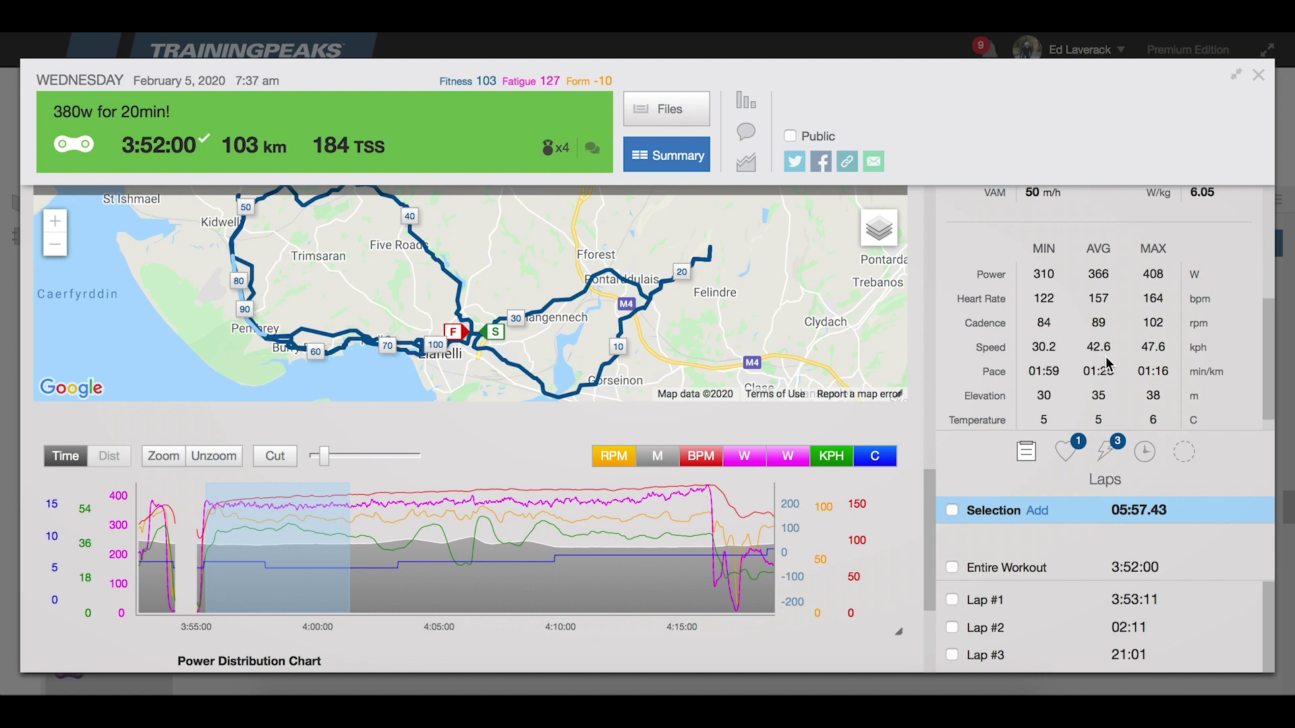
pyautogui.scroll(3, 1106, 356)
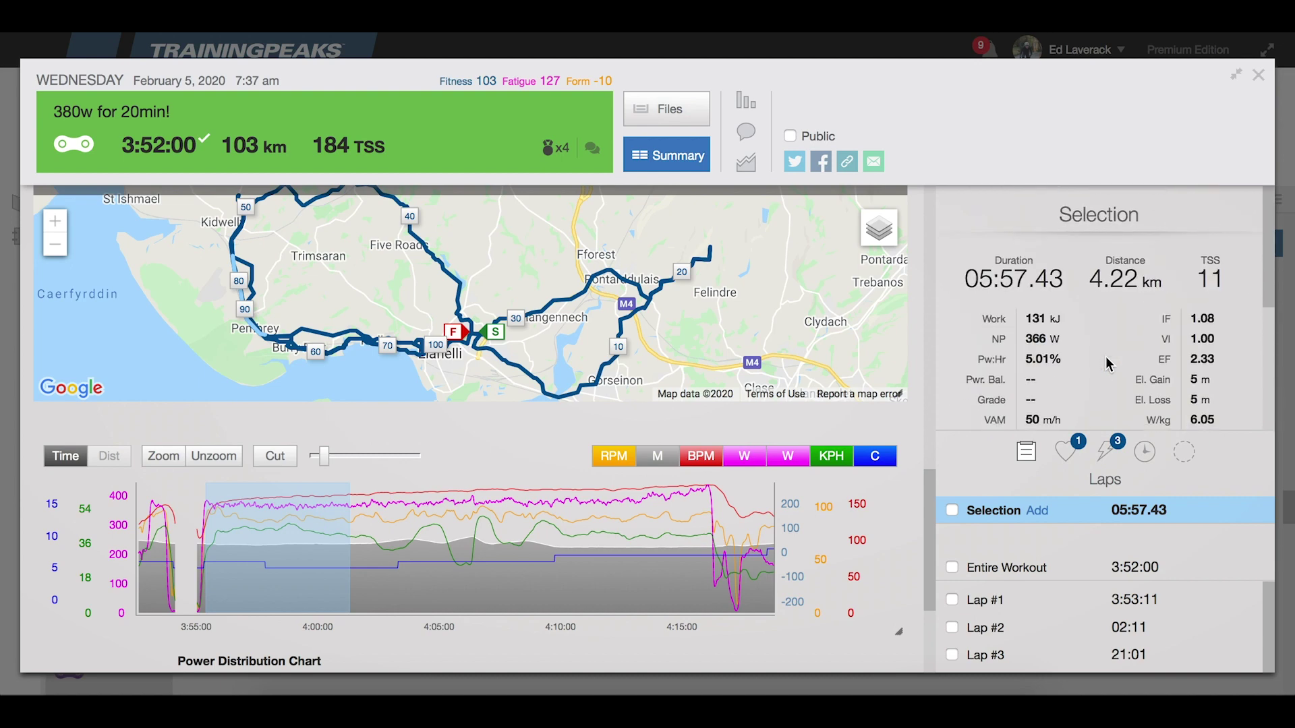
pyautogui.moveTo(928, 530); pyautogui.dragTo(939, 639)
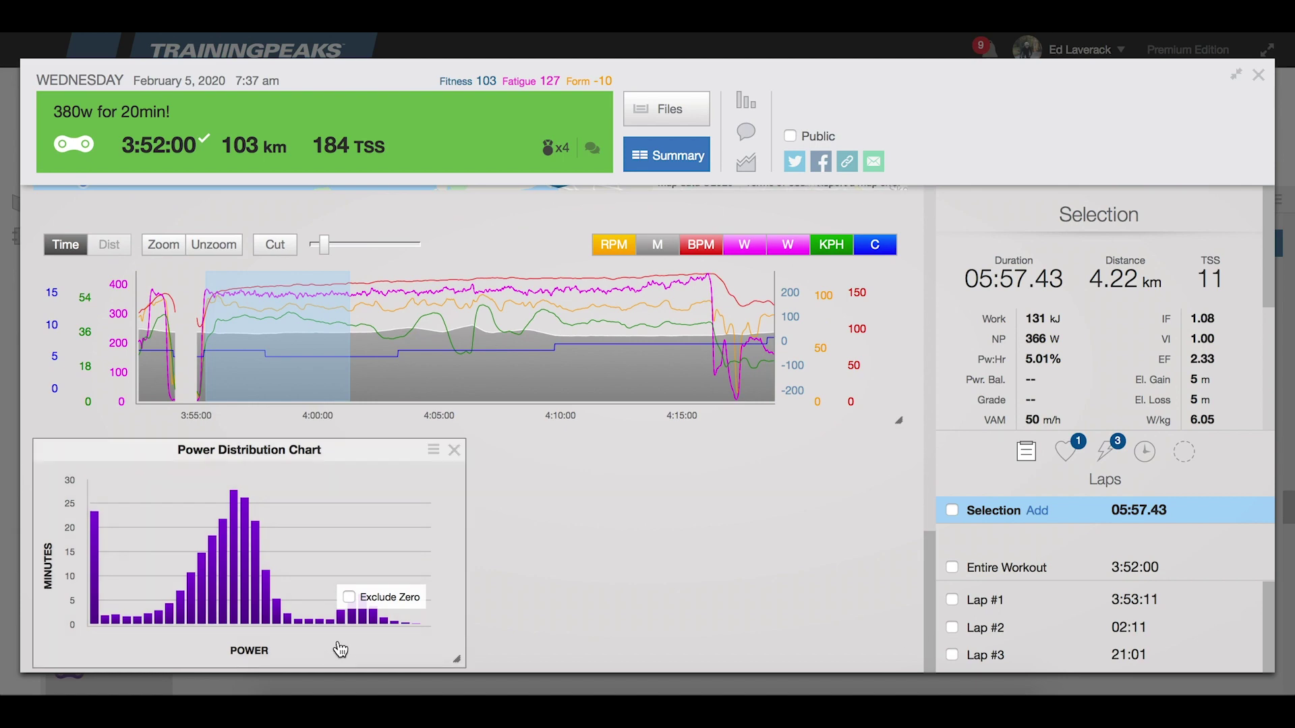
# Scroll the workout panel past the distribution charts down to the Laps & Splits table.
pyautogui.moveTo(364, 626)
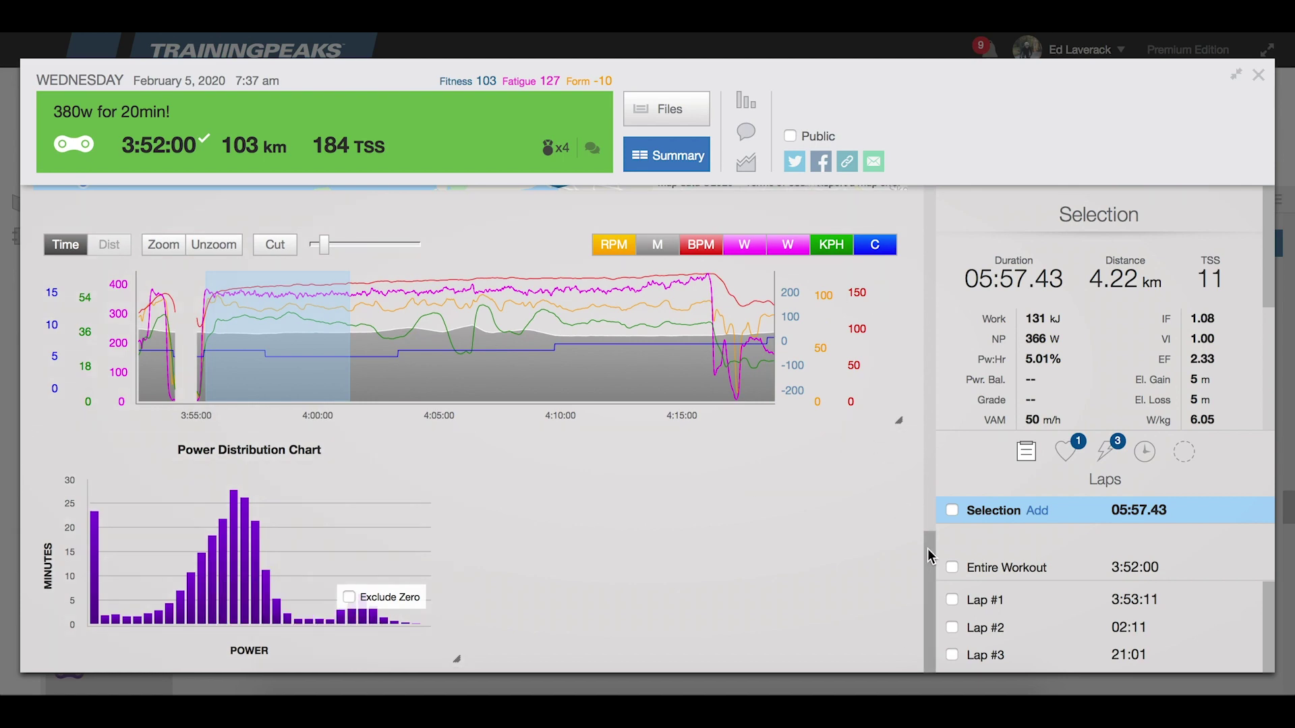
pyautogui.moveTo(934, 549); pyautogui.dragTo(924, 263)
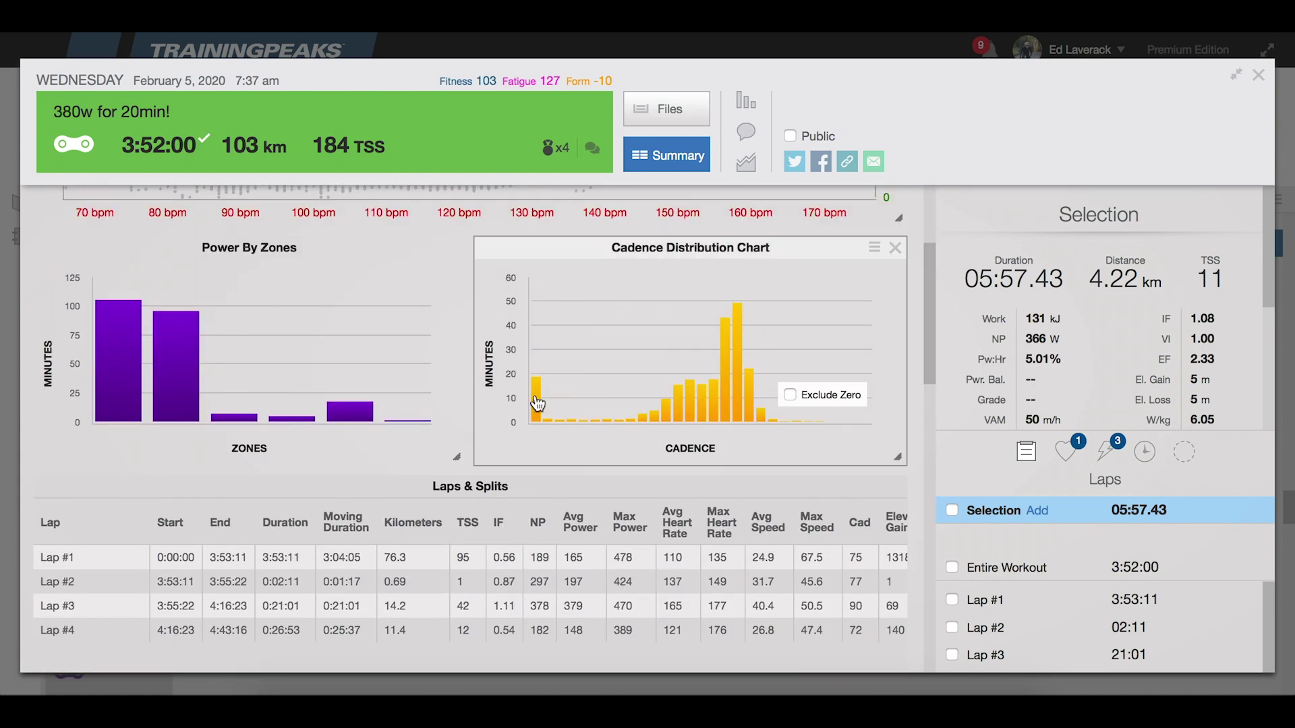
pyautogui.moveTo(160, 367)
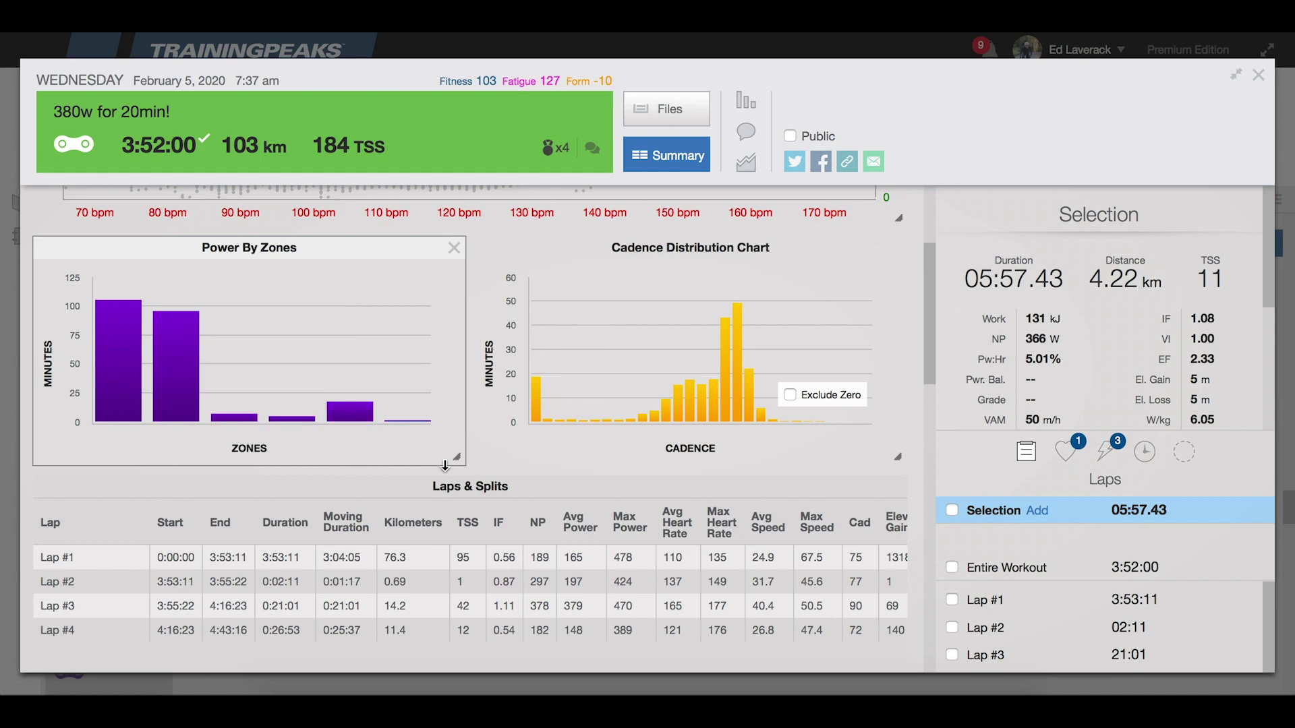
pyautogui.scroll(-3, 442, 467)
pyautogui.scroll(-1, 445, 465)
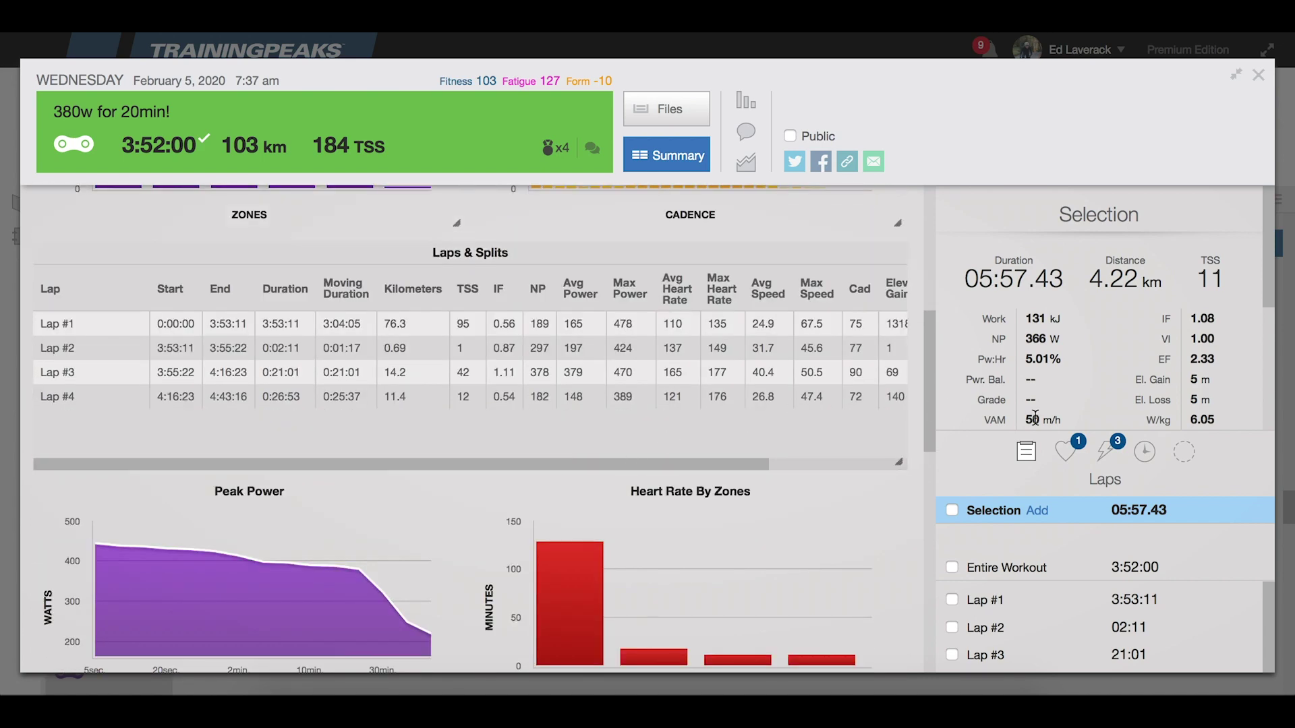
pyautogui.scroll(-1, 1107, 595)
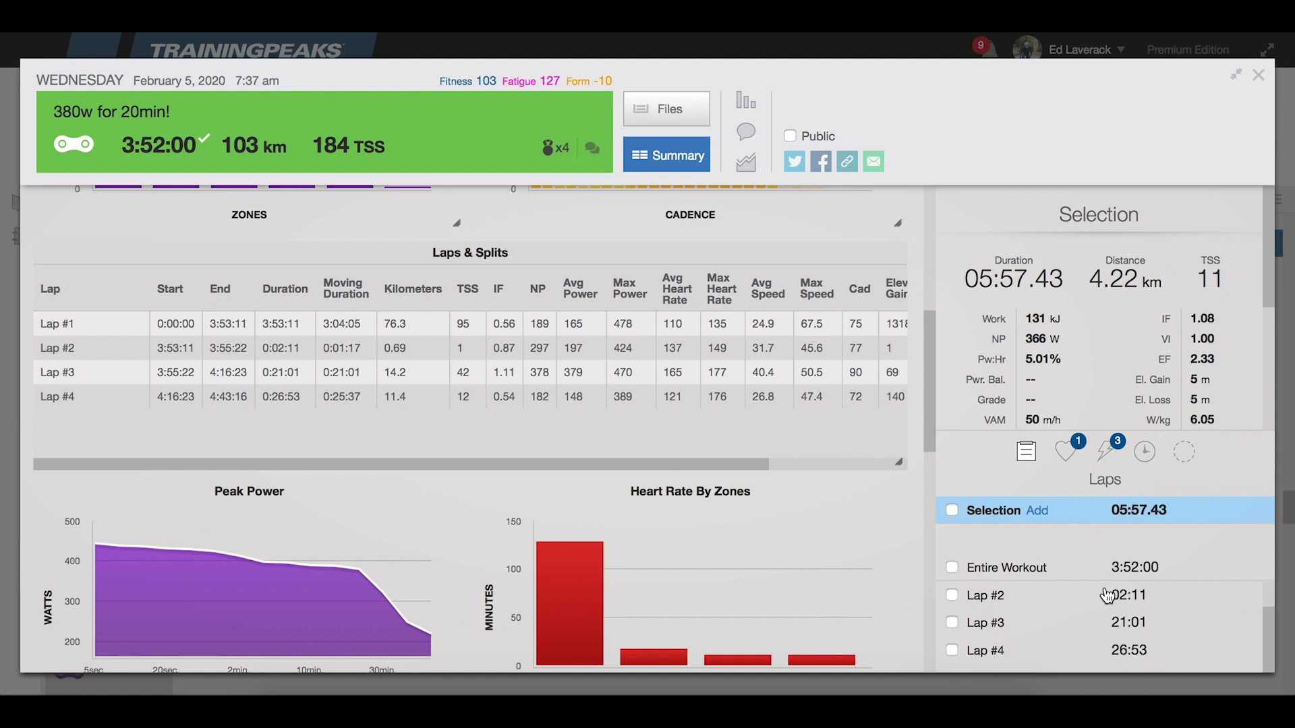
# Show Lap #3's stats (21:01, 14.2 km, 42 TSS, 378 W NP) down to its MIN/AVG/MAX table.
pyautogui.click(1073, 625)
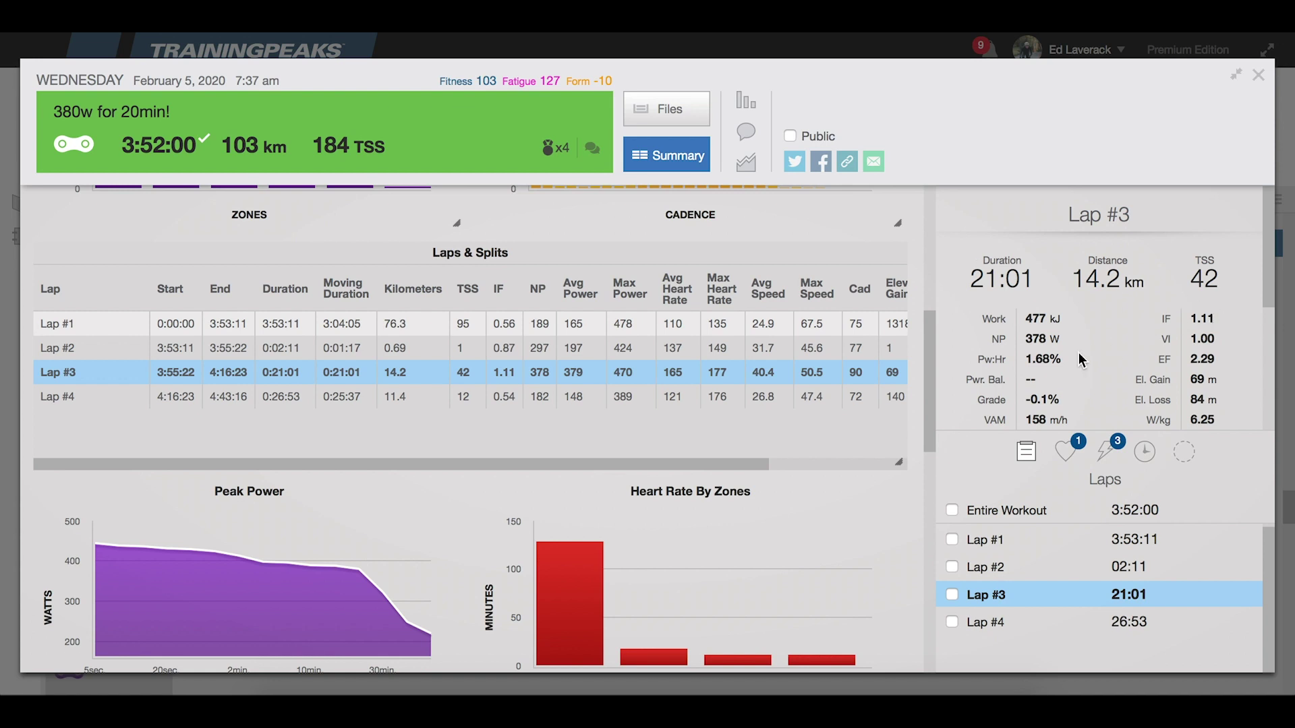
pyautogui.scroll(-1, 1140, 340)
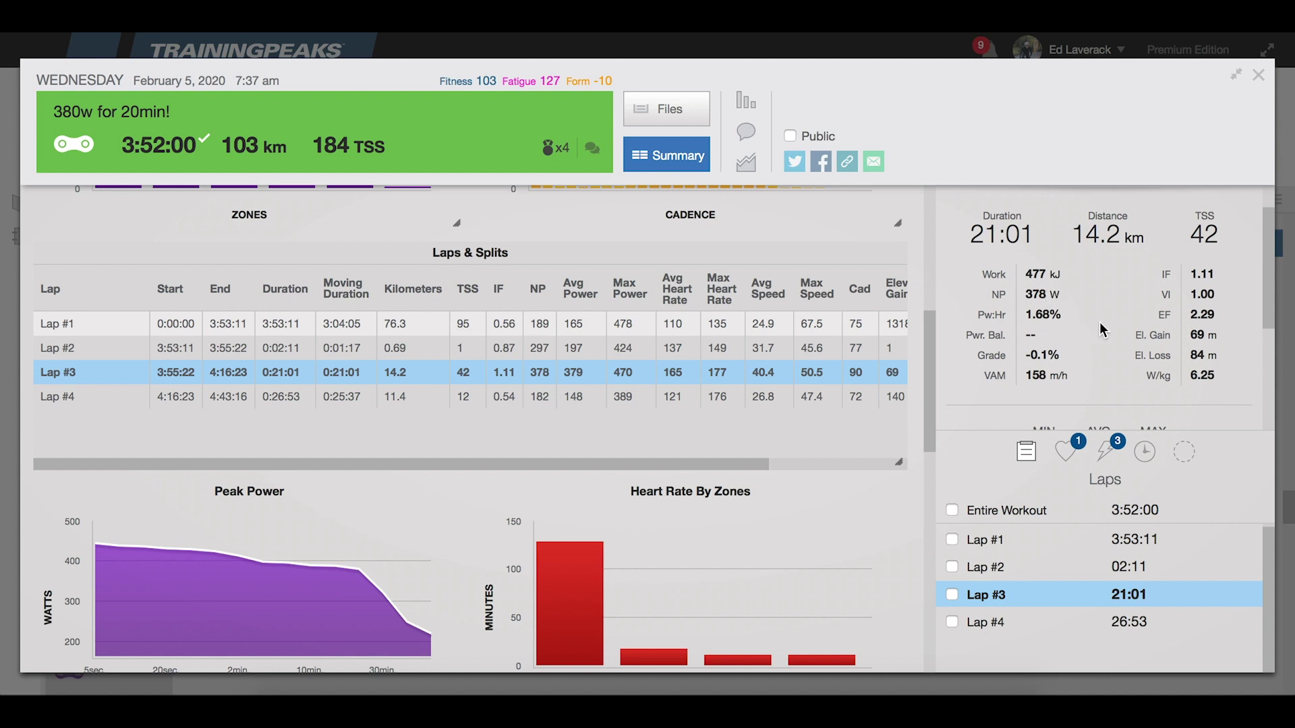
pyautogui.scroll(-1, 1100, 322)
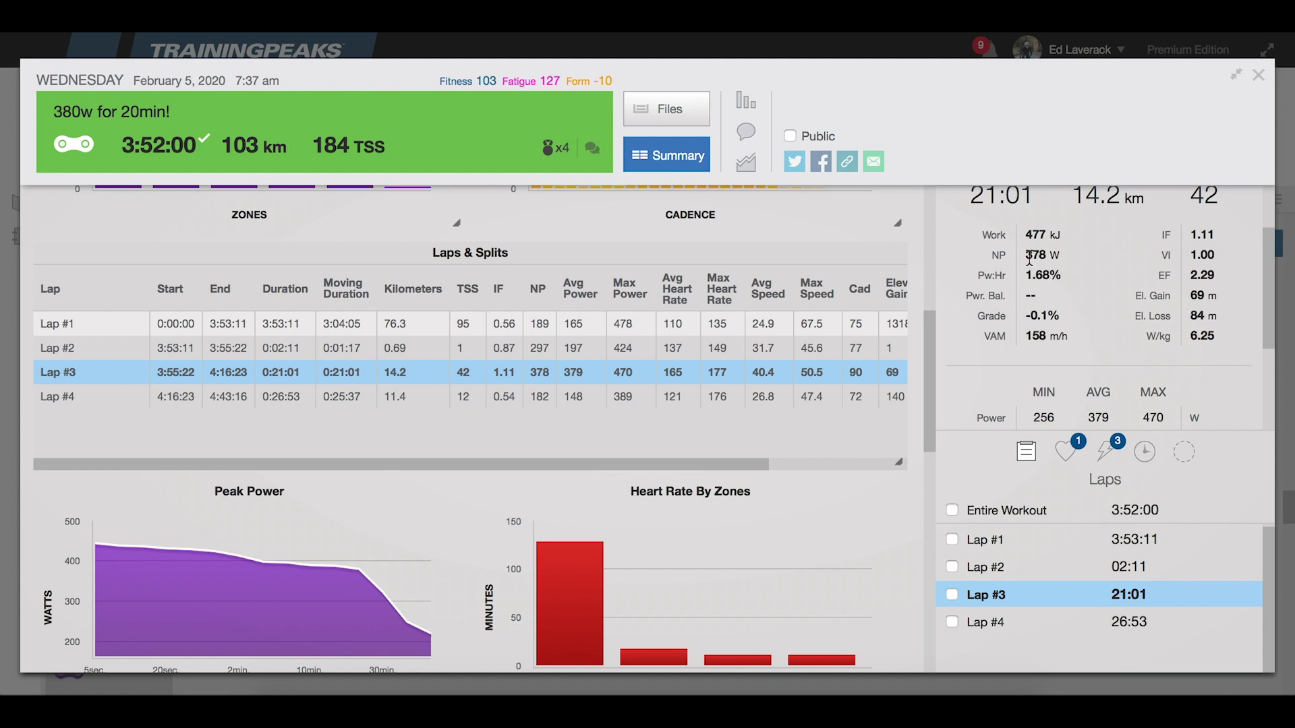
pyautogui.scroll(-1, 1113, 303)
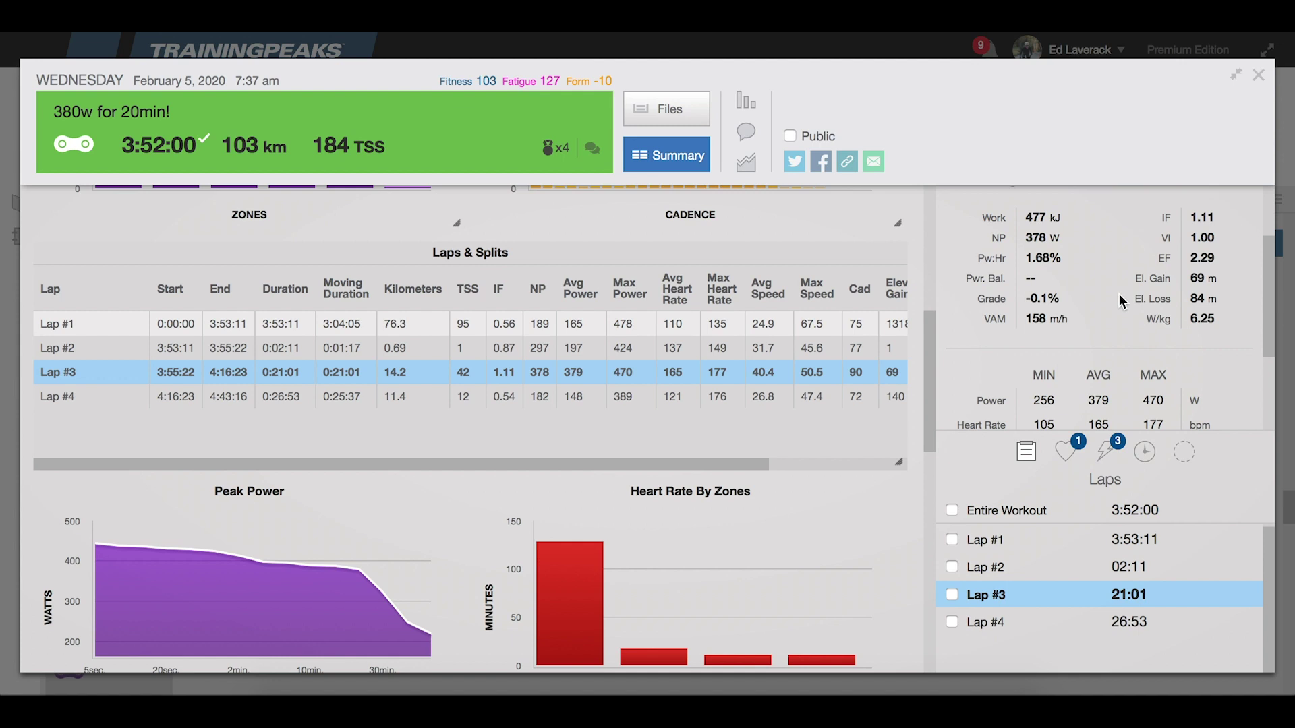
pyautogui.scroll(-3, 1100, 318)
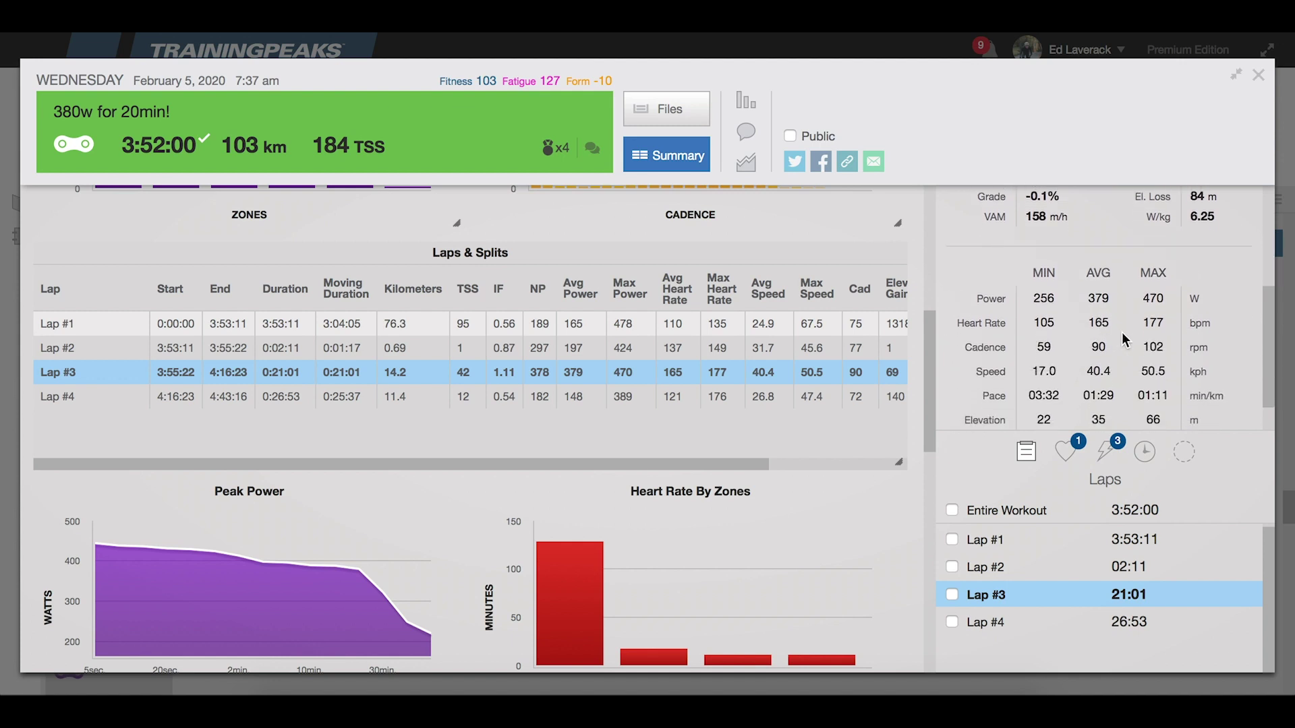
# Review Lap #3's summary: 477 kJ work, IF 1.11, VI 1.00, EF 2.29, 6.25 W/kg.
pyautogui.scroll(2, 1122, 332)
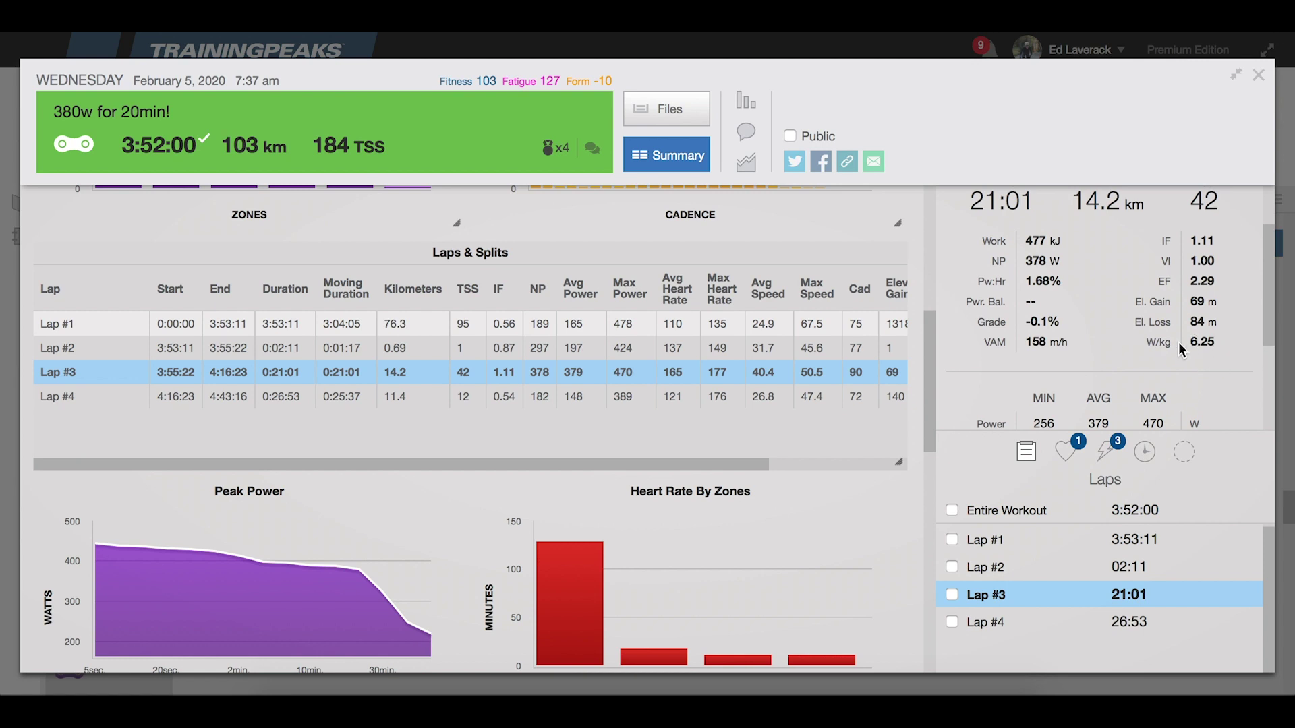
pyautogui.scroll(1, 1094, 266)
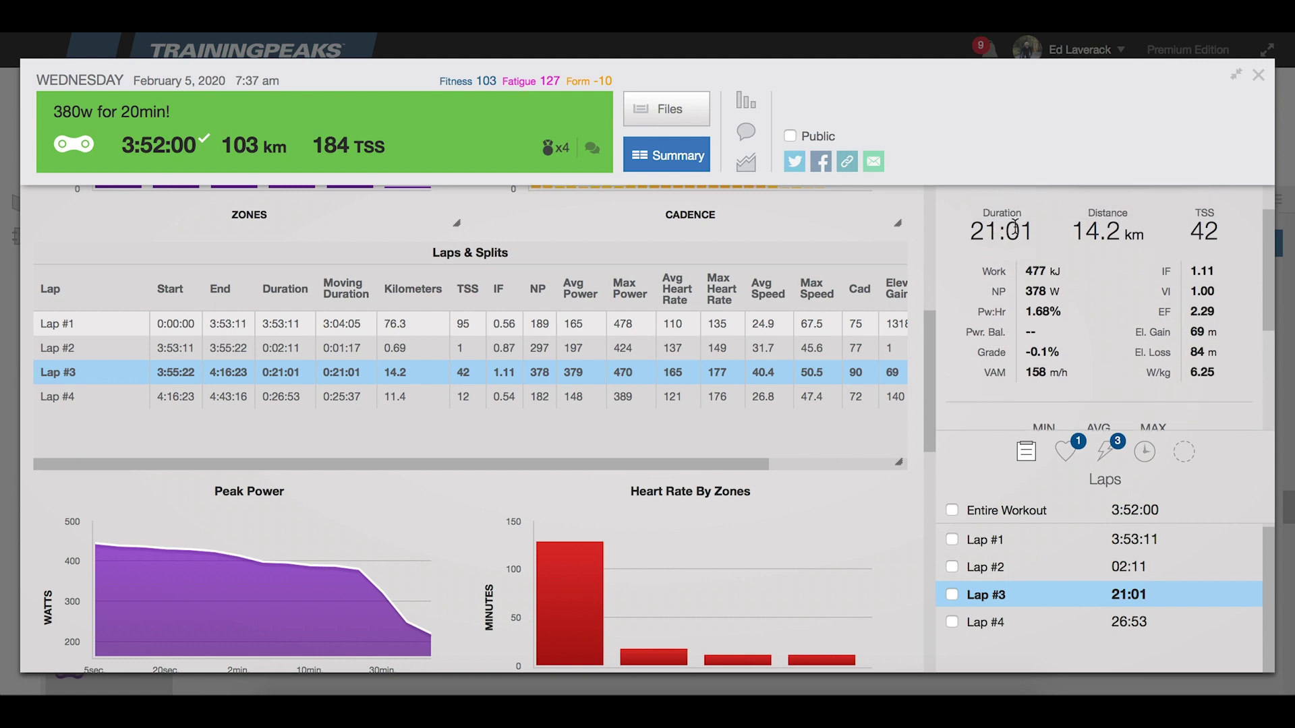
pyautogui.scroll(-1, 1095, 294)
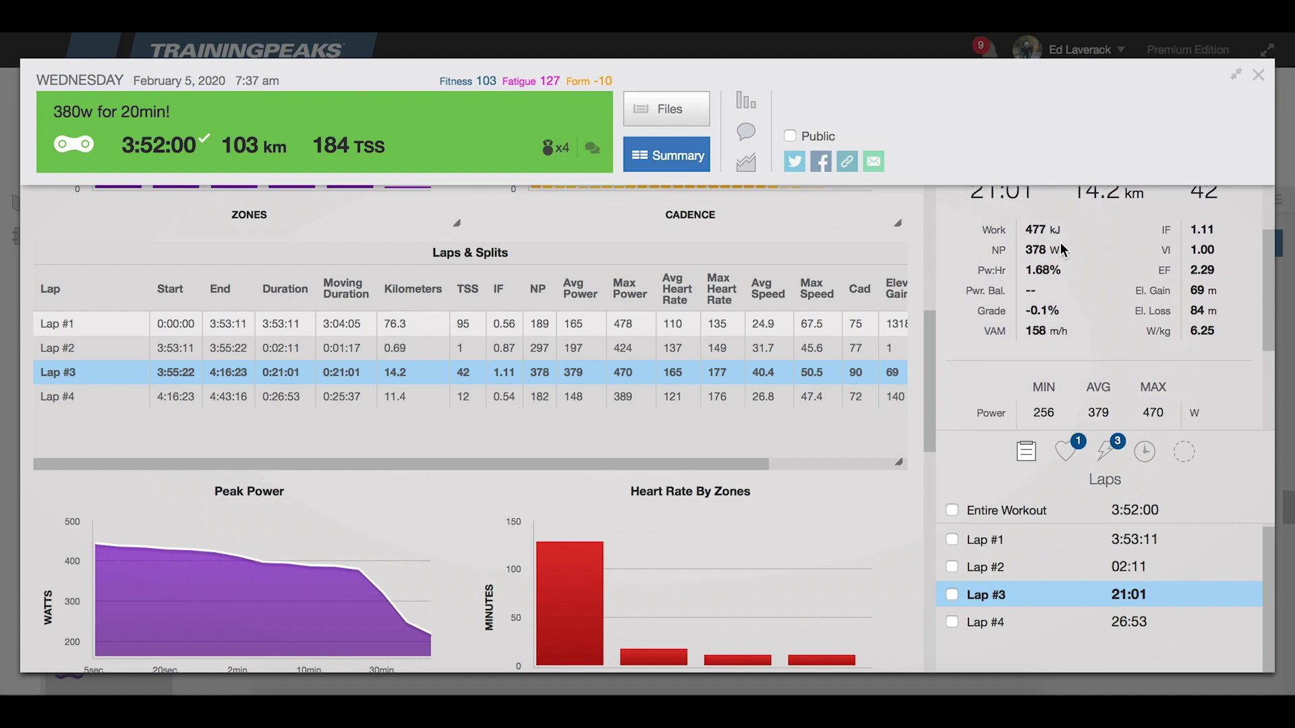
pyautogui.scroll(1, 1094, 294)
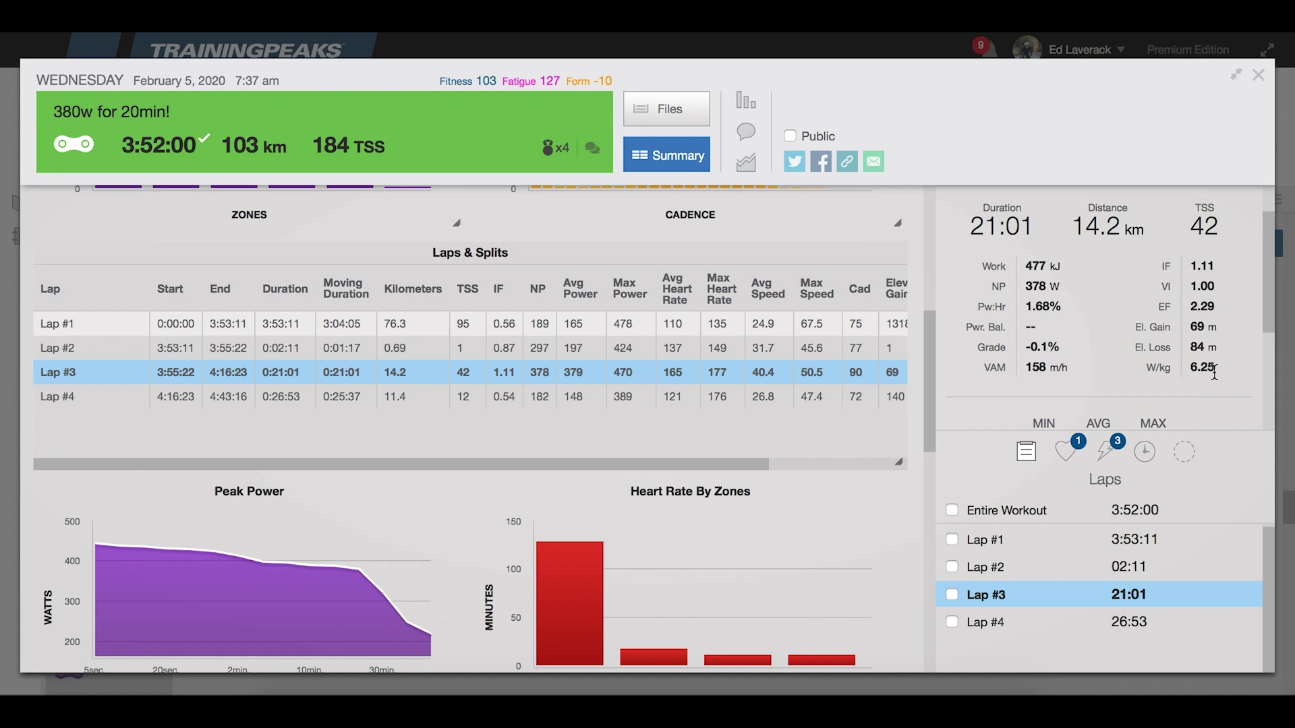
pyautogui.scroll(-2, 1106, 348)
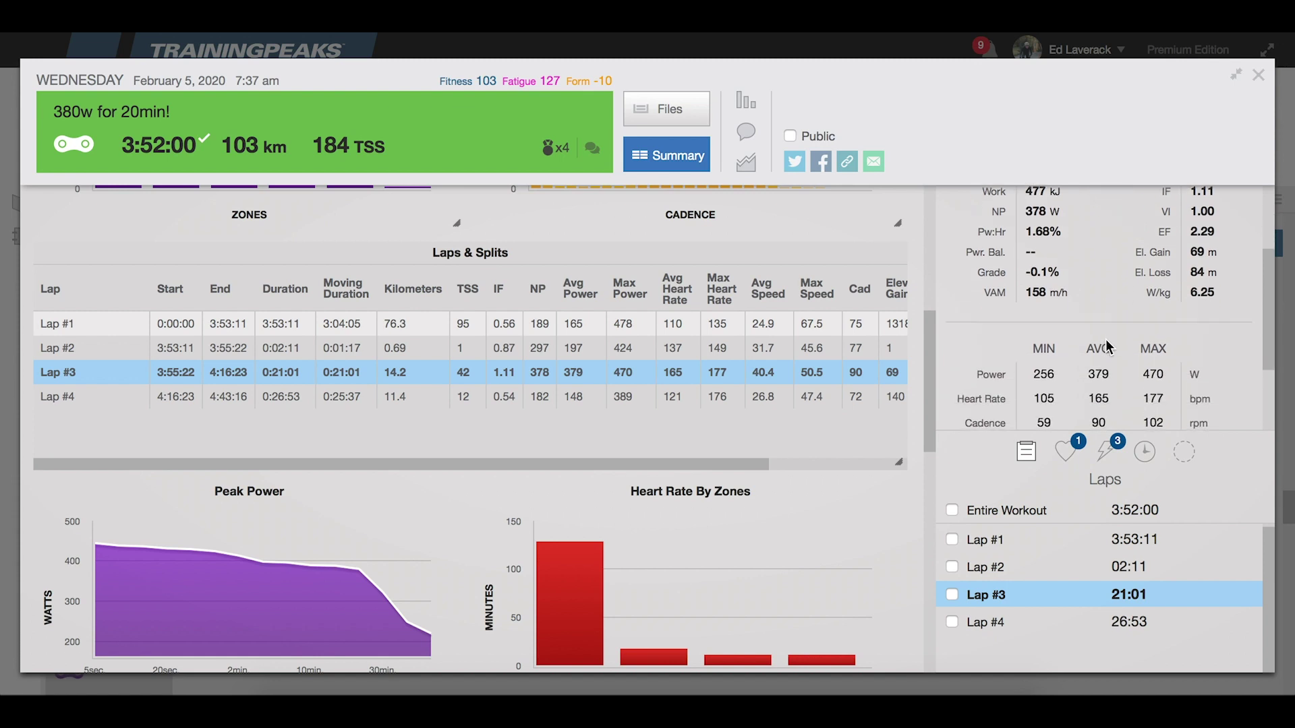
pyautogui.scroll(3, 1107, 347)
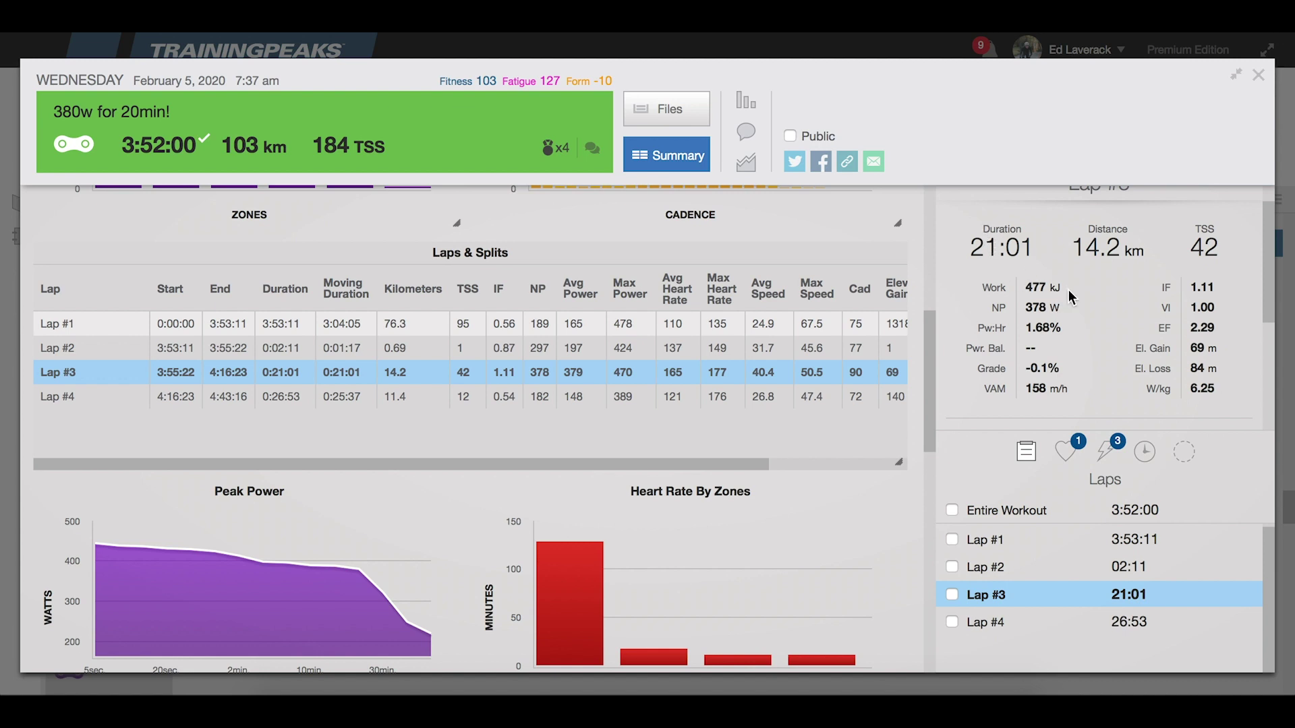
pyautogui.scroll(-2, 1068, 290)
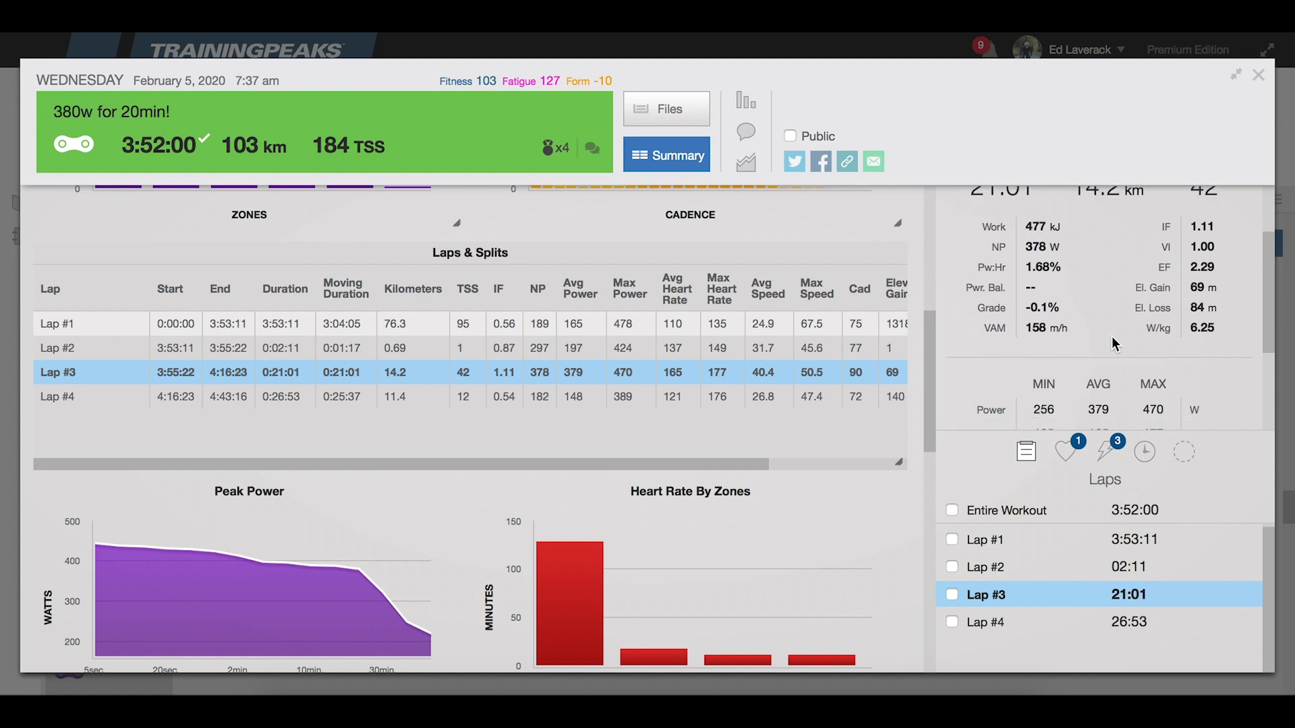
pyautogui.scroll(-4, 1114, 347)
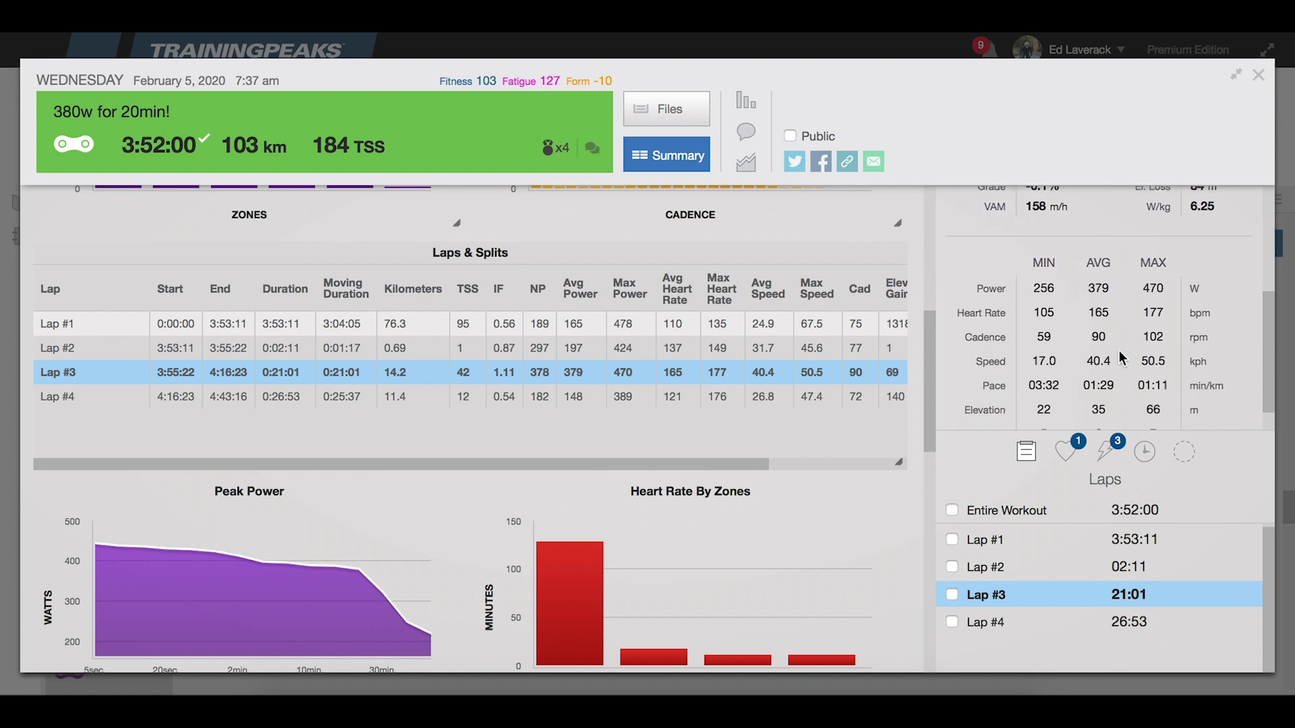
pyautogui.scroll(-1, 1119, 358)
pyautogui.scroll(6, 1119, 357)
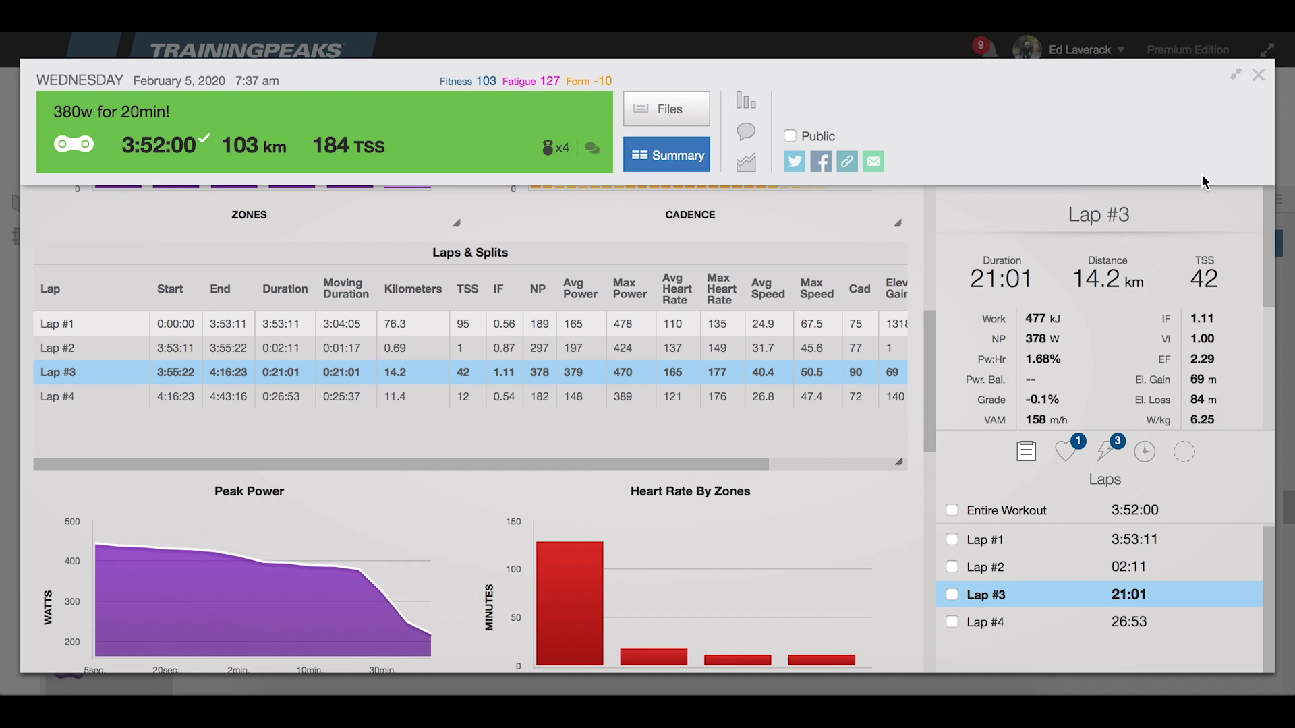
# Close the workout window without saving and return to Strava's ride analysis page.
pyautogui.click(1255, 78)
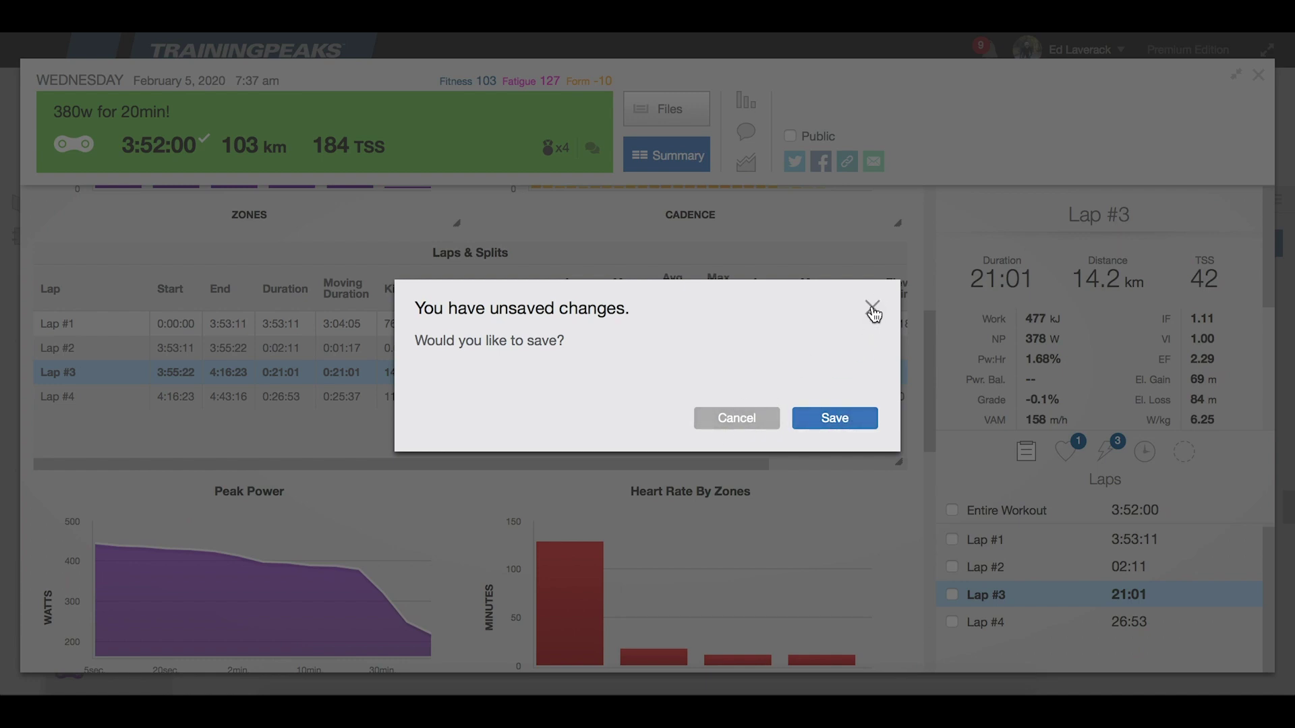
pyautogui.click(872, 308)
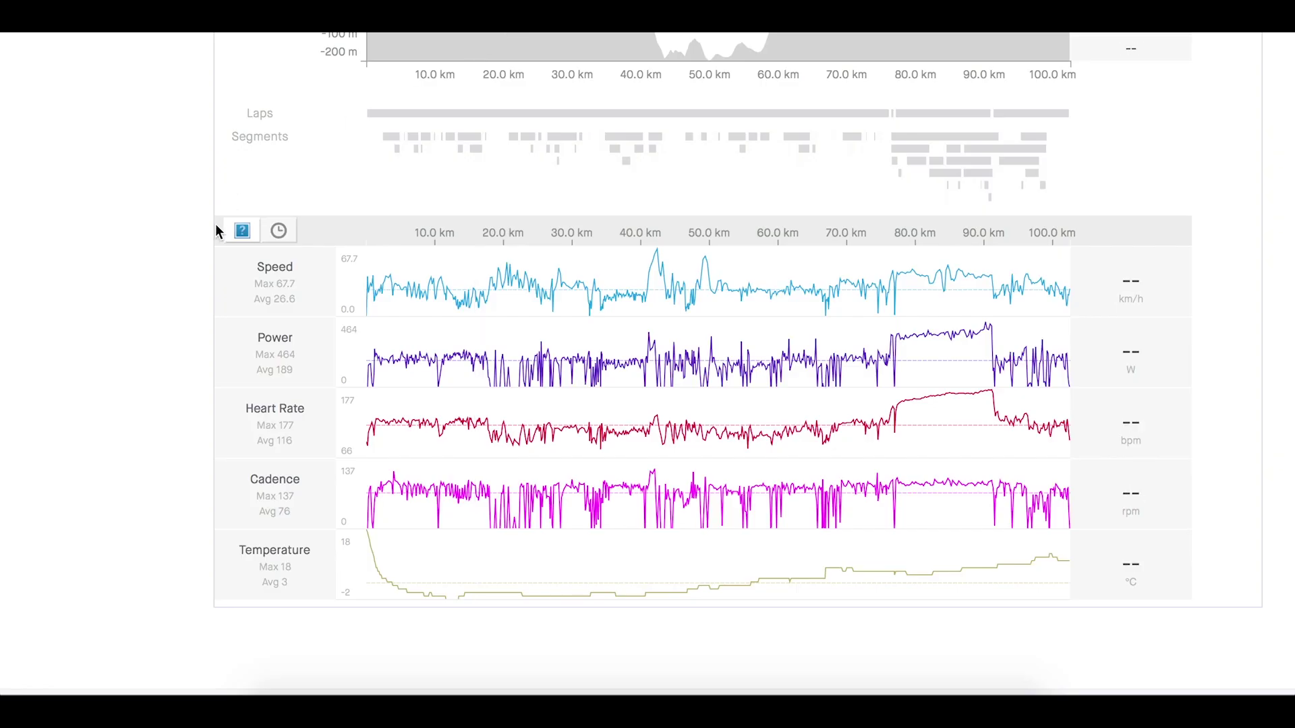
pyautogui.scroll(10, 216, 230)
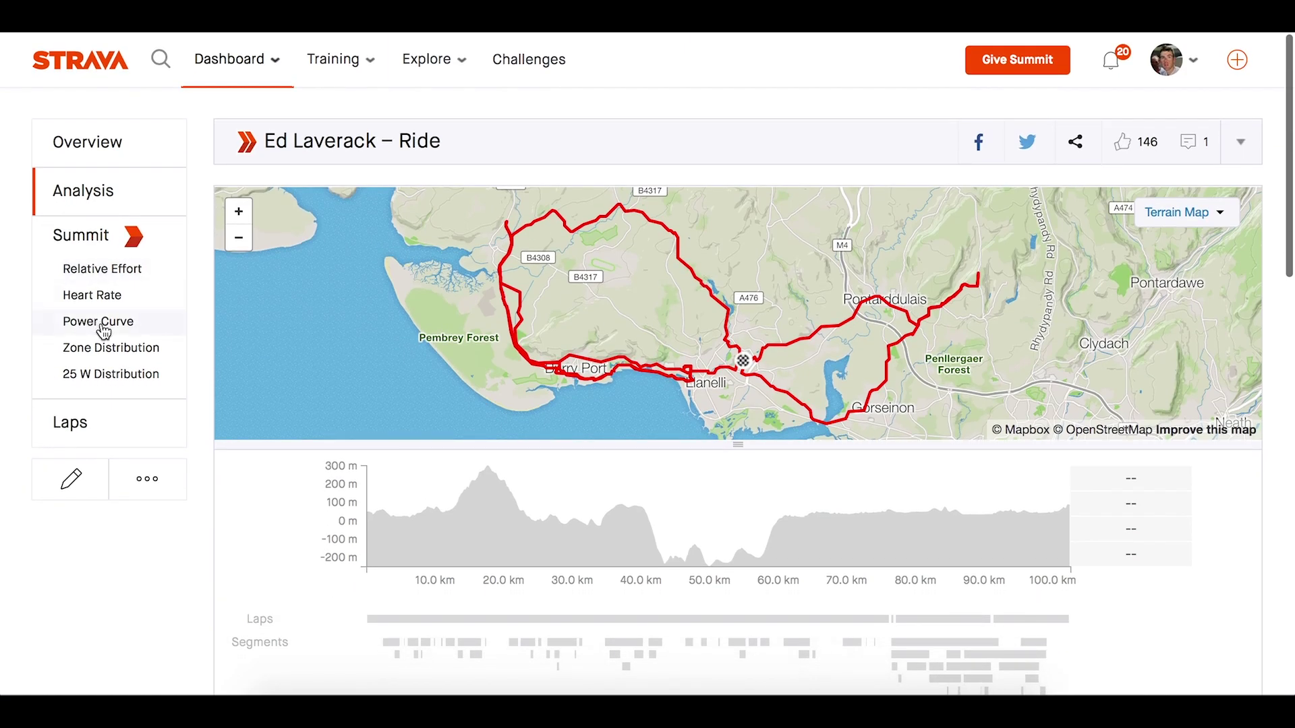
# Compare the ride's Strava power curve against All of 2019.
pyautogui.click(131, 326)
pyautogui.scroll(-5, 159, 496)
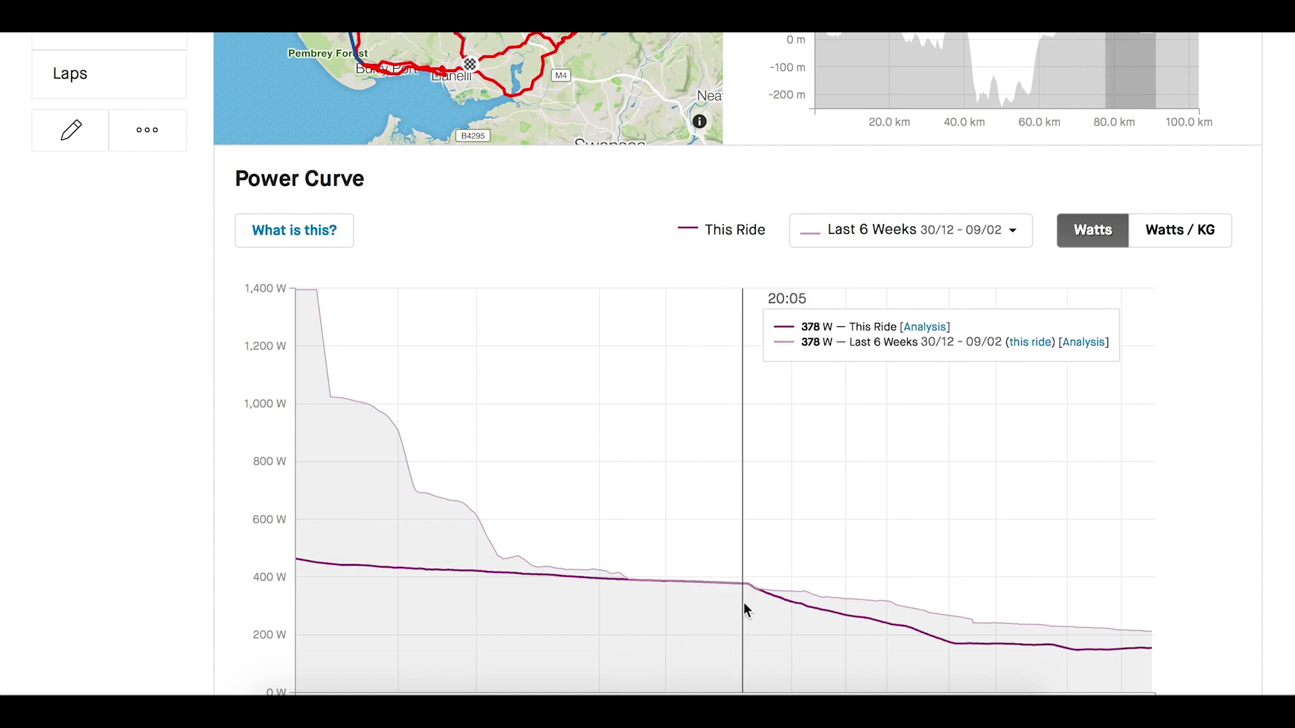
pyautogui.scroll(-2, 744, 605)
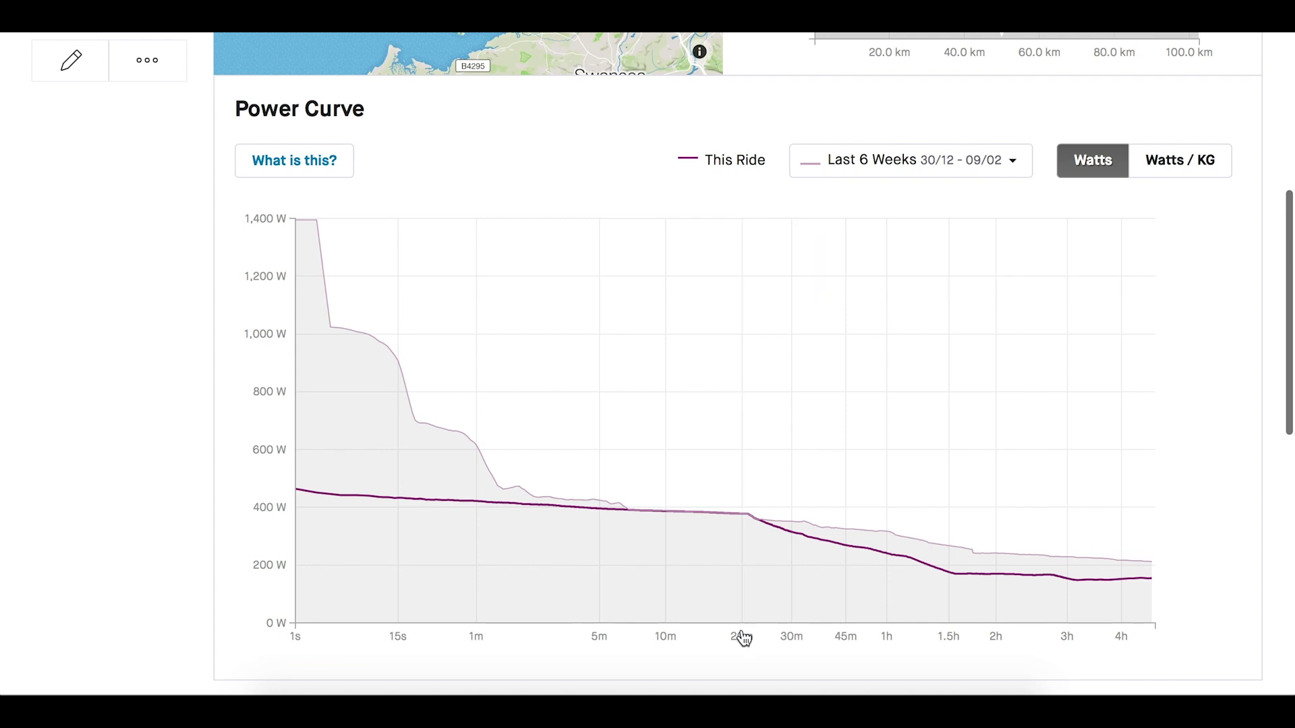
pyautogui.click(1012, 172)
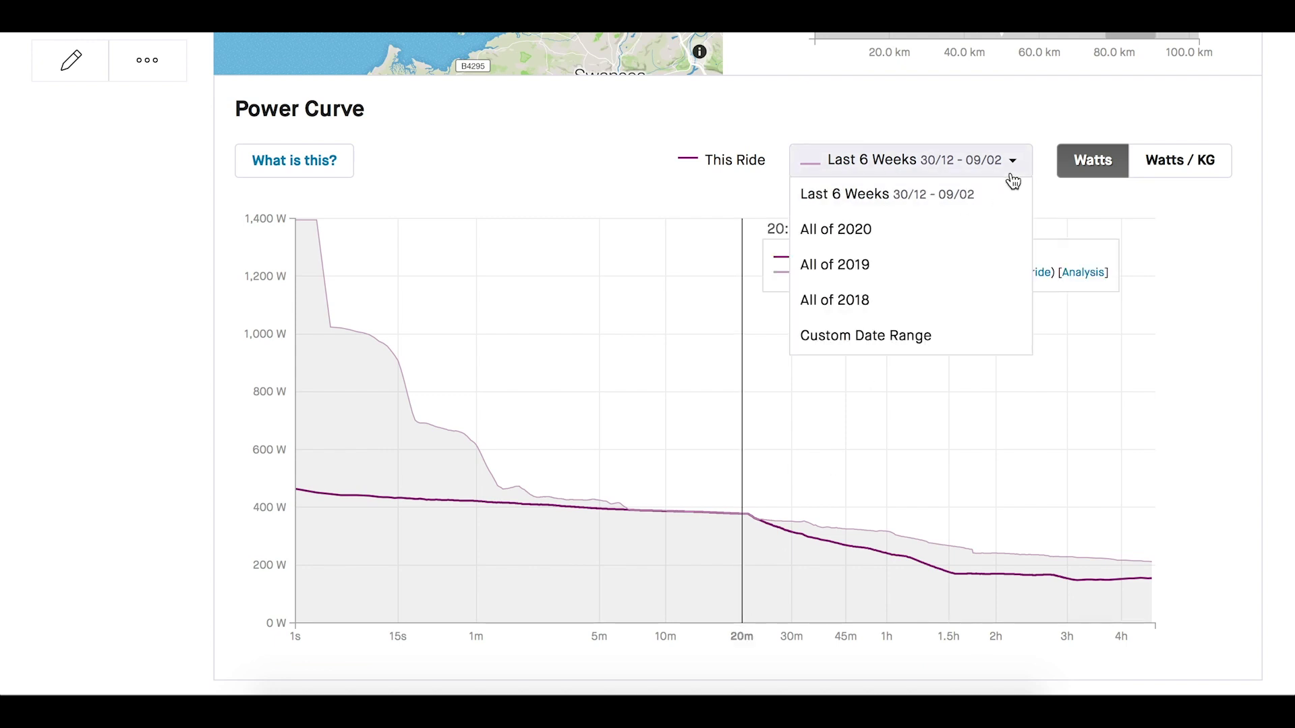
pyautogui.click(861, 285)
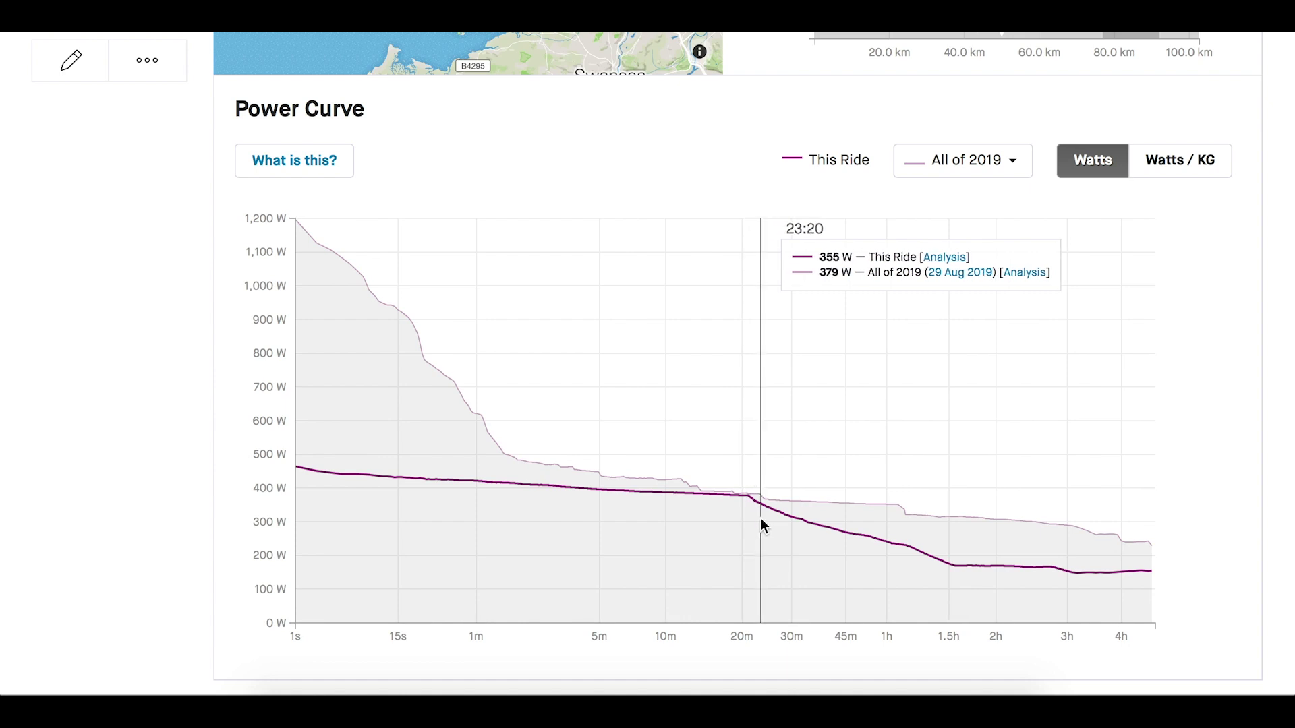
# Show the power curve in Watts / KG, then return to the ride's Analysis charts.
pyautogui.click(1158, 164)
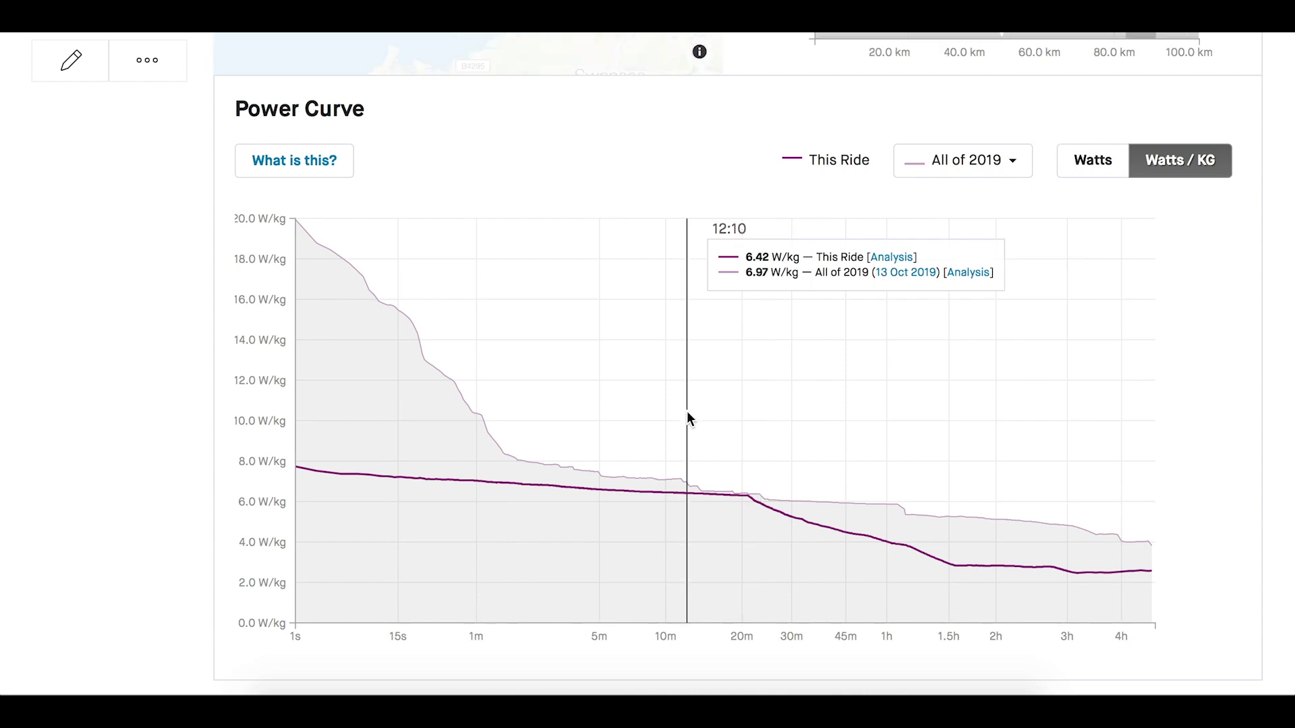
pyautogui.scroll(-3, 686, 411)
pyautogui.scroll(10, 336, 365)
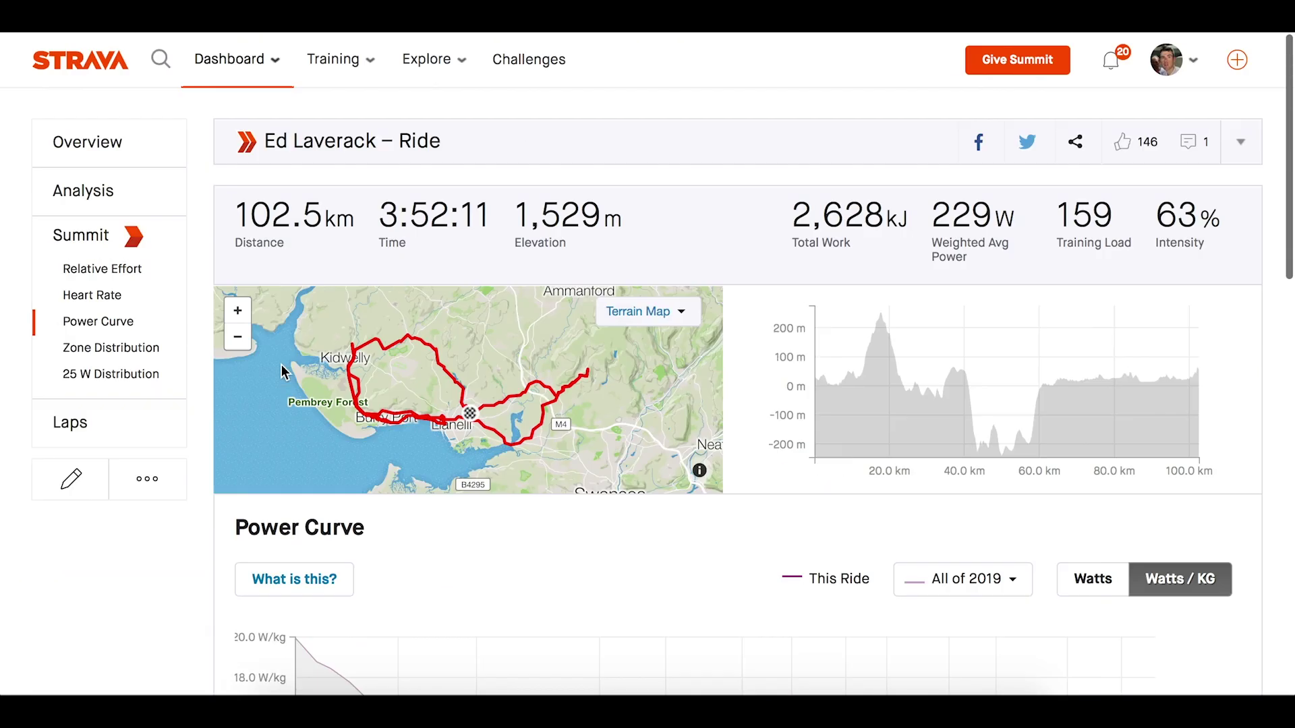
pyautogui.click(145, 191)
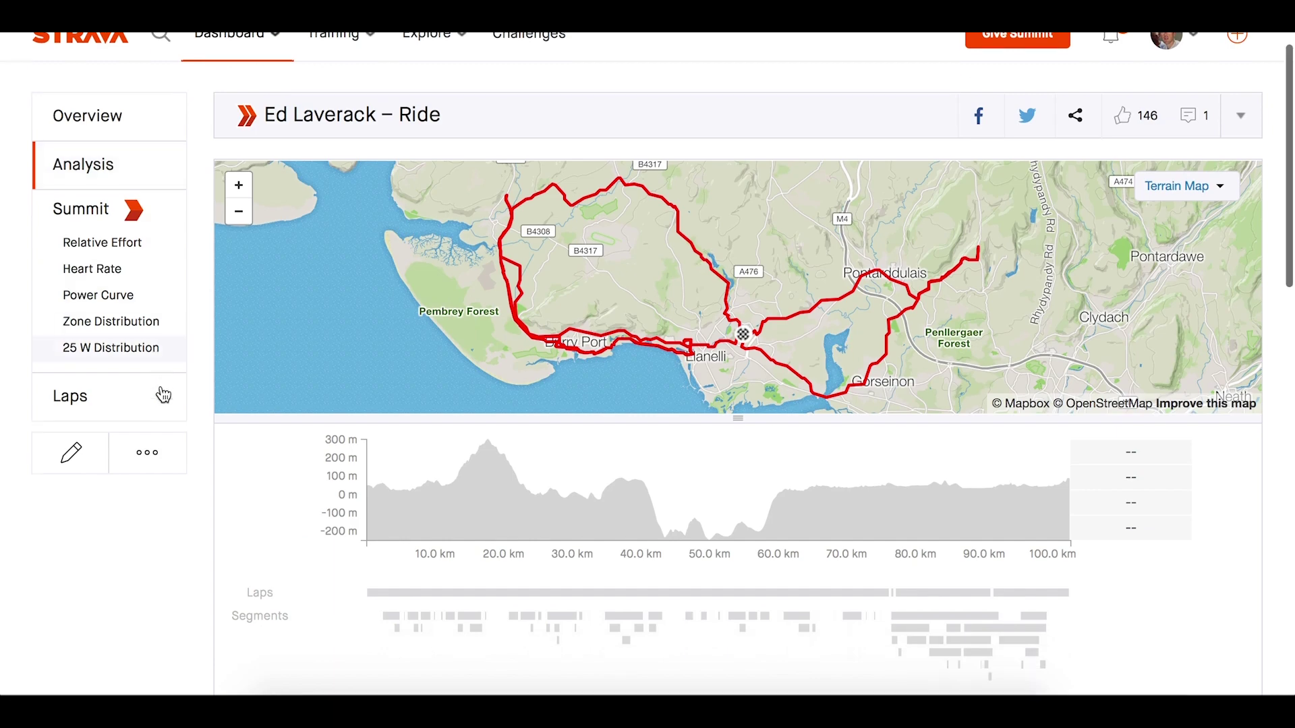
pyautogui.scroll(-8, 159, 393)
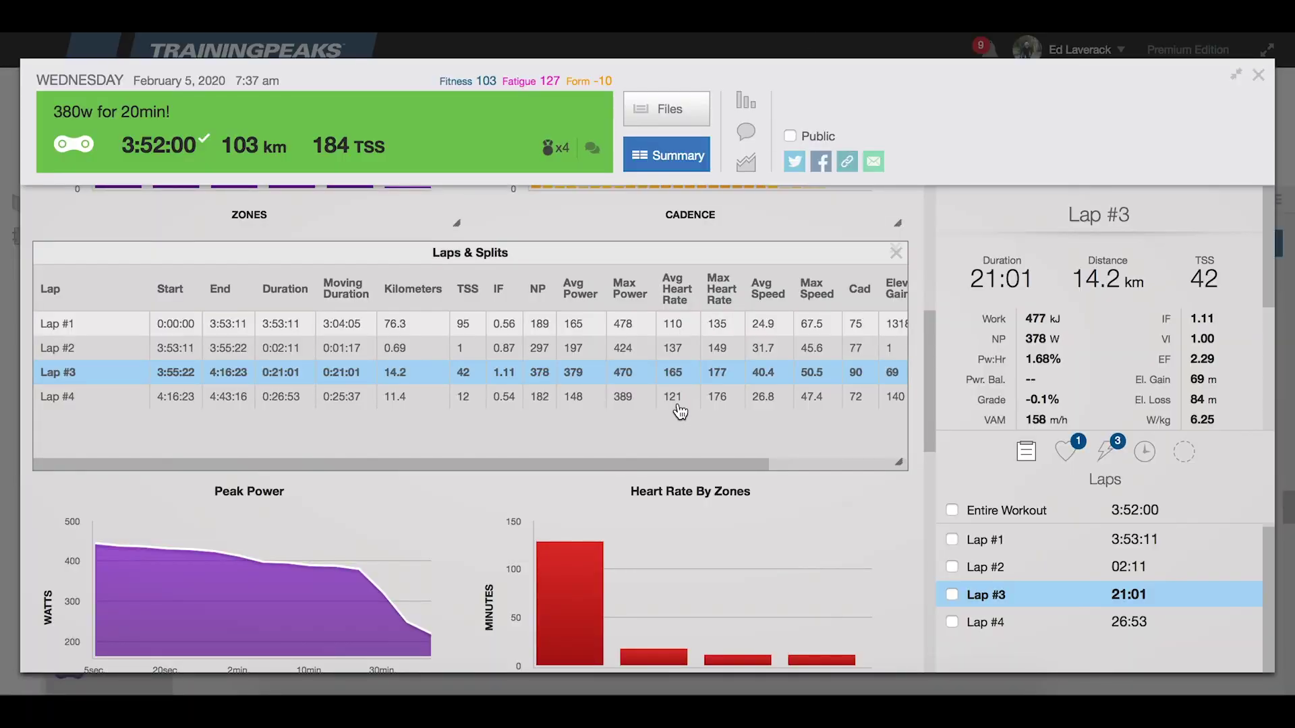
pyautogui.scroll(-3, 1031, 366)
pyautogui.scroll(-1, 1031, 366)
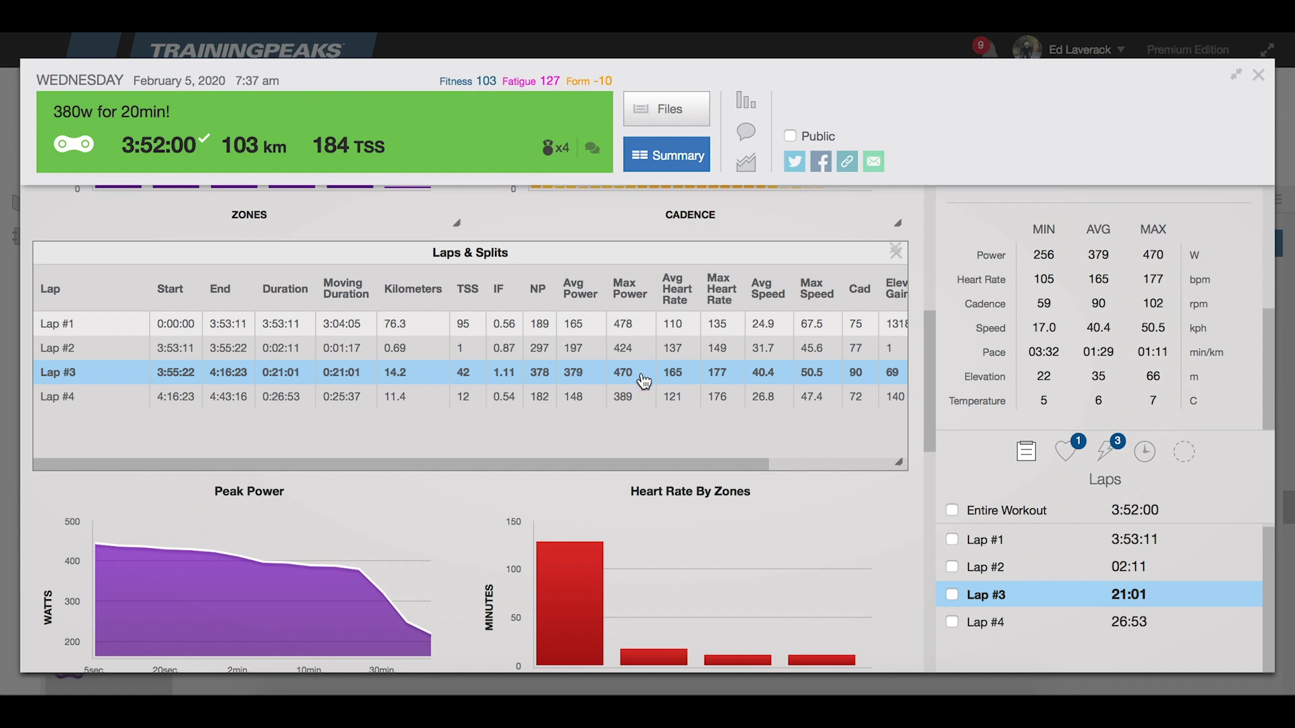
pyautogui.hscroll(5, 639, 377)
pyautogui.hscroll(-5, 644, 381)
pyautogui.scroll(5, 1039, 345)
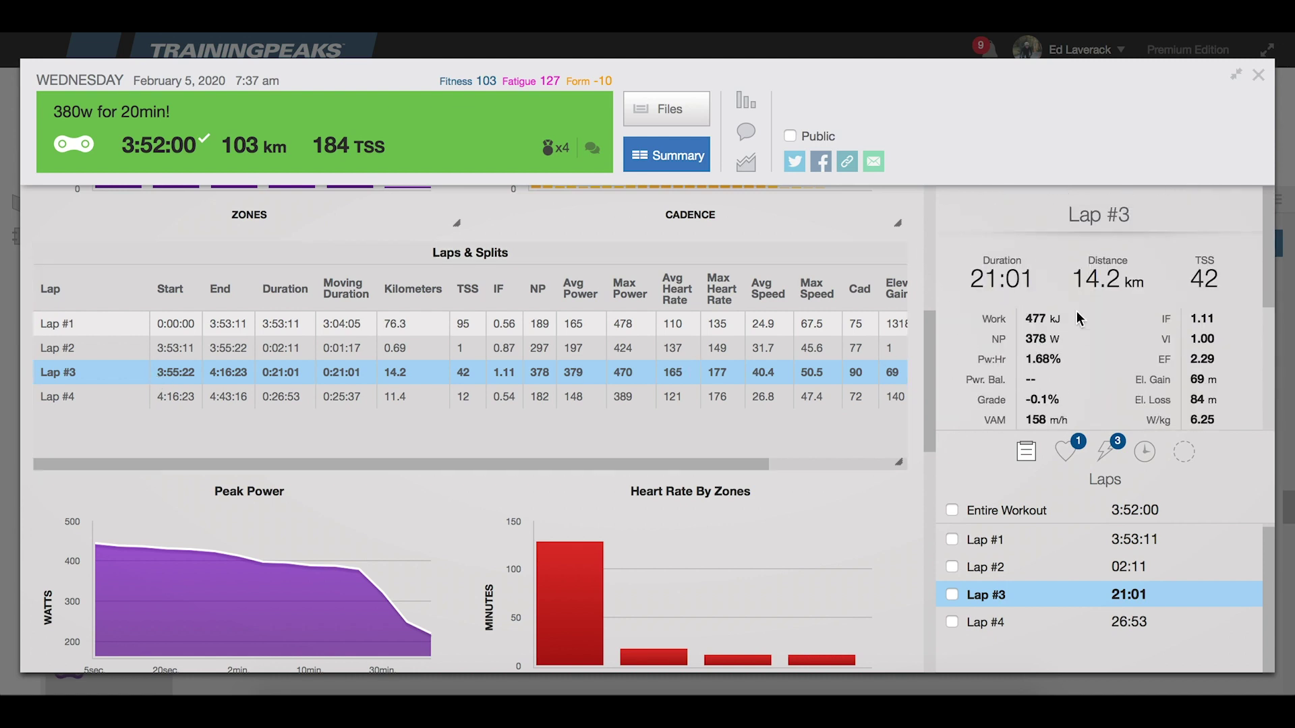
pyautogui.scroll(-5, 1077, 312)
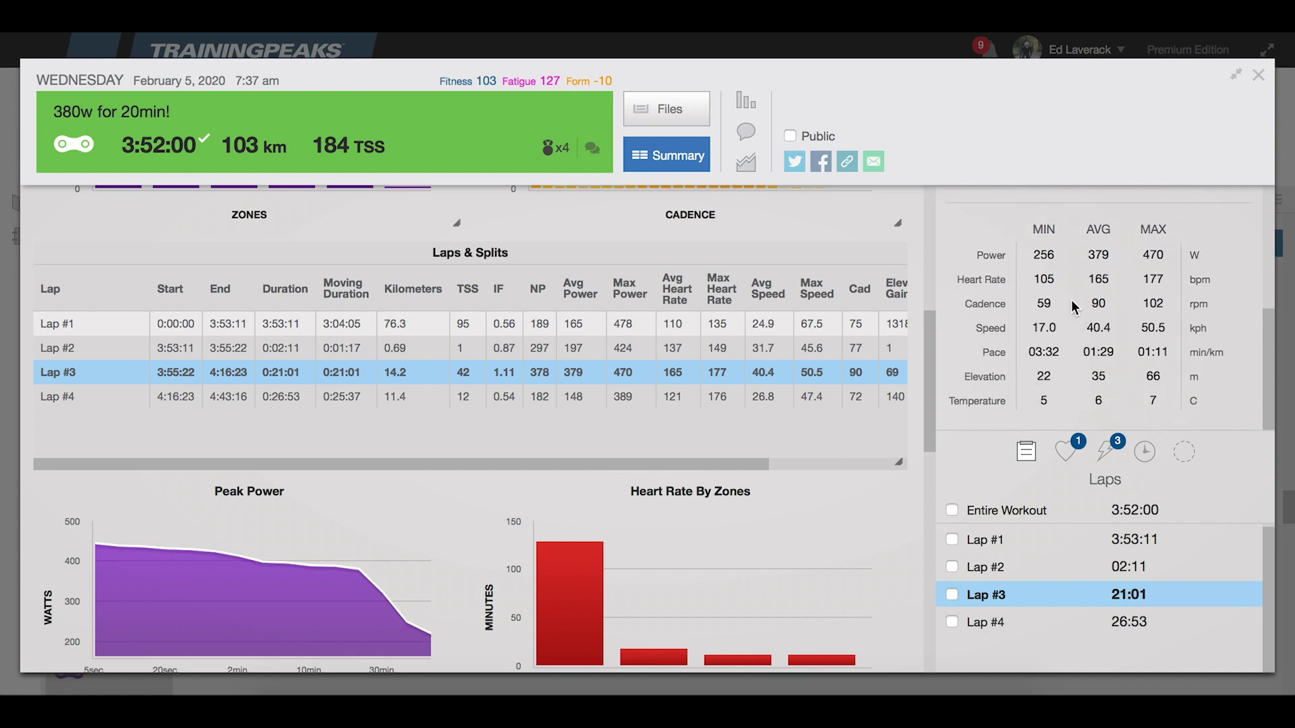
pyautogui.scroll(-5, 863, 511)
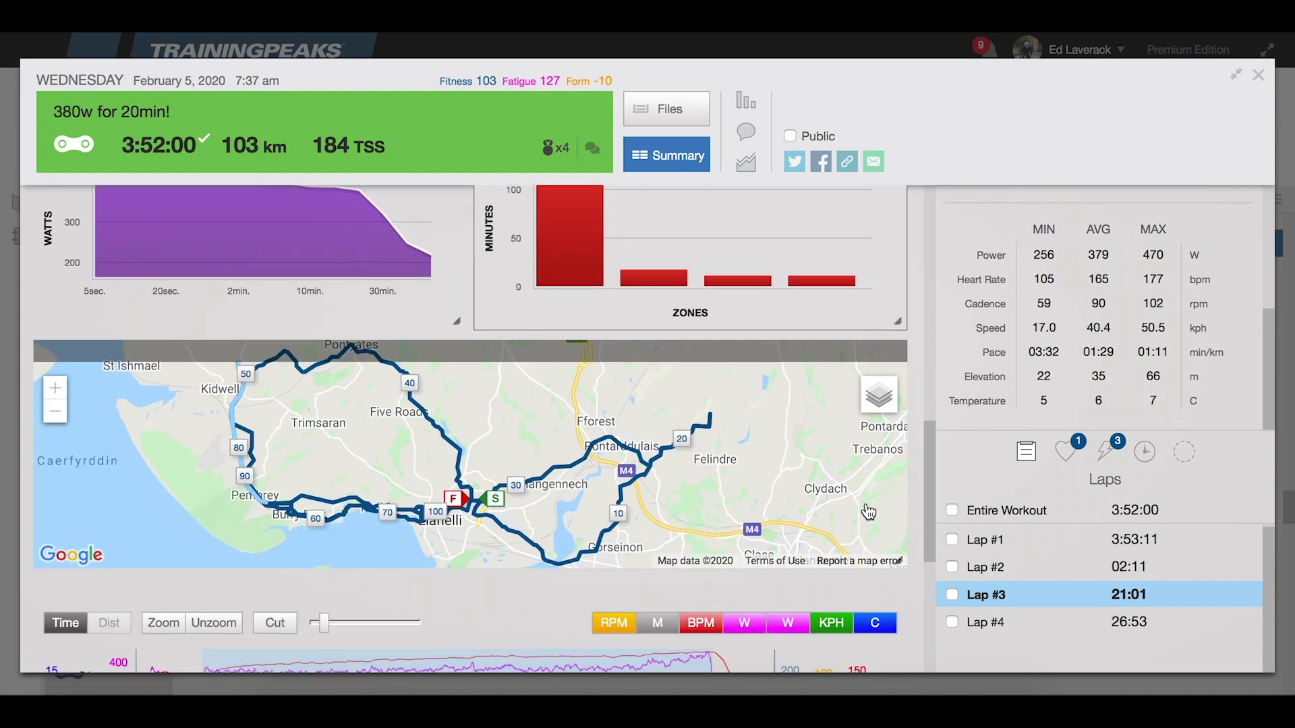
pyautogui.scroll(-5, 868, 513)
pyautogui.moveTo(435, 489)
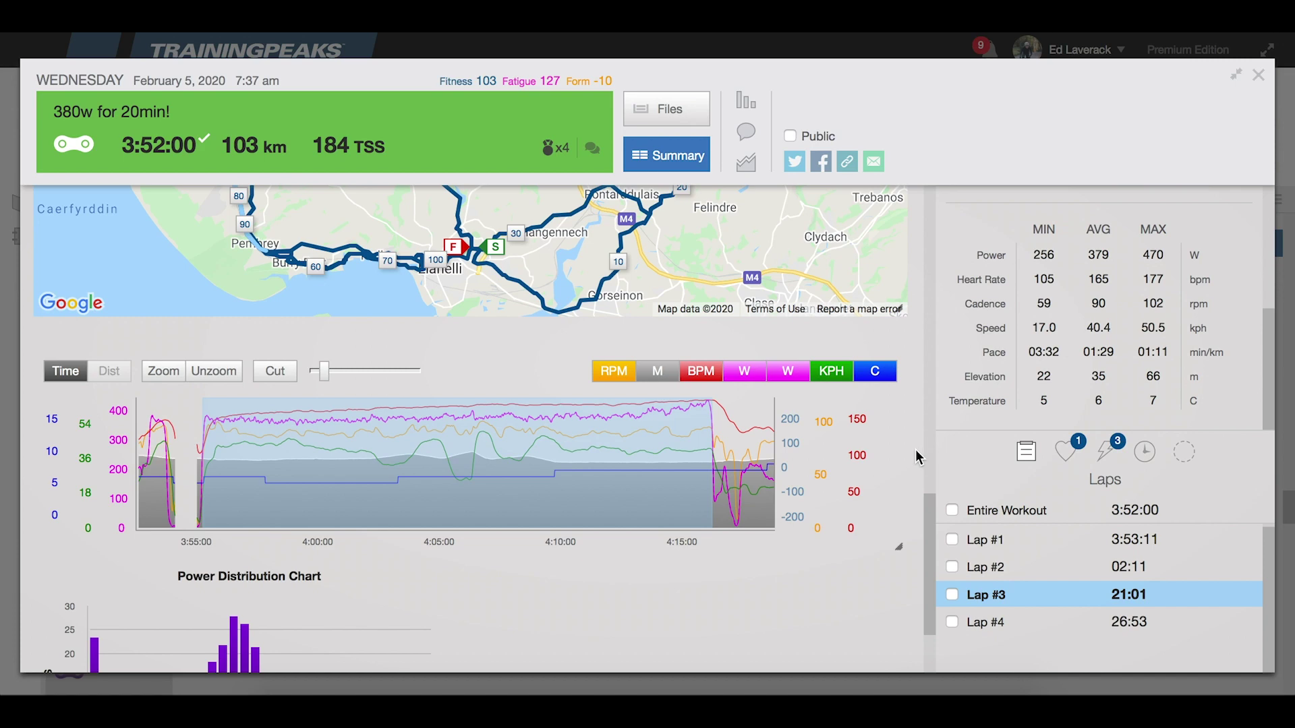
pyautogui.scroll(-2, 934, 466)
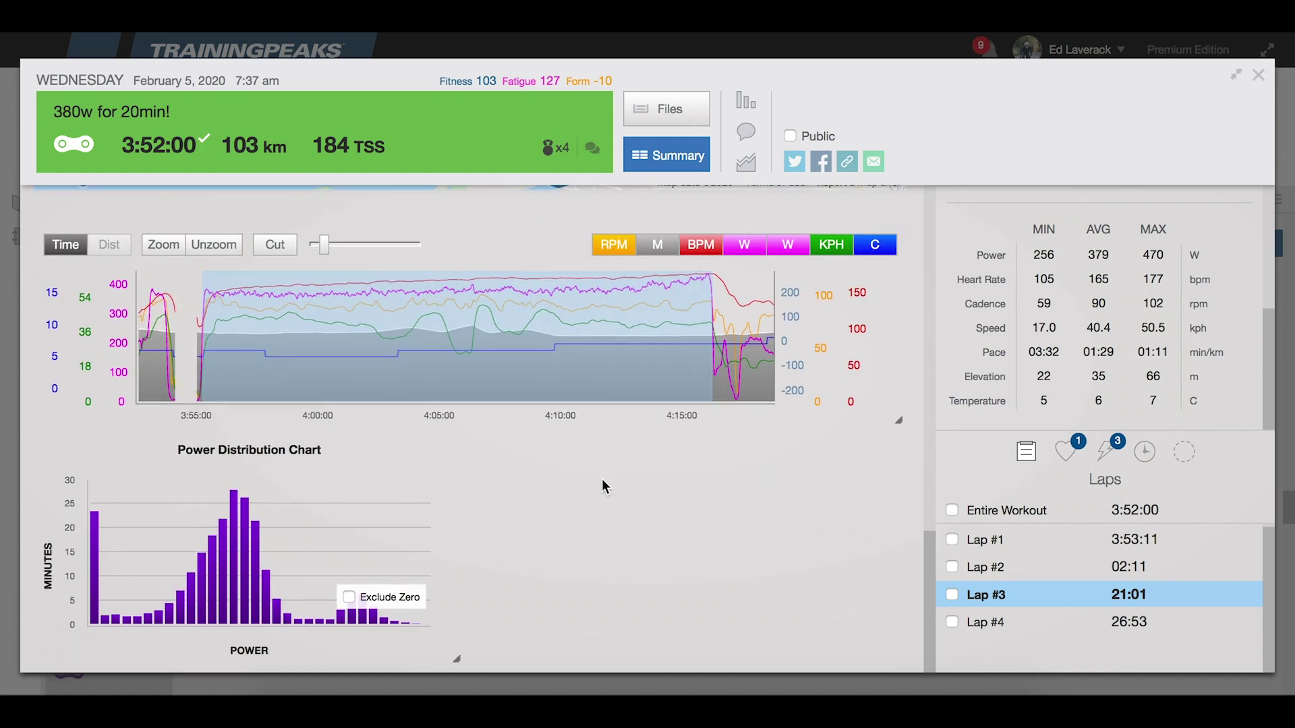
pyautogui.scroll(7, 771, 404)
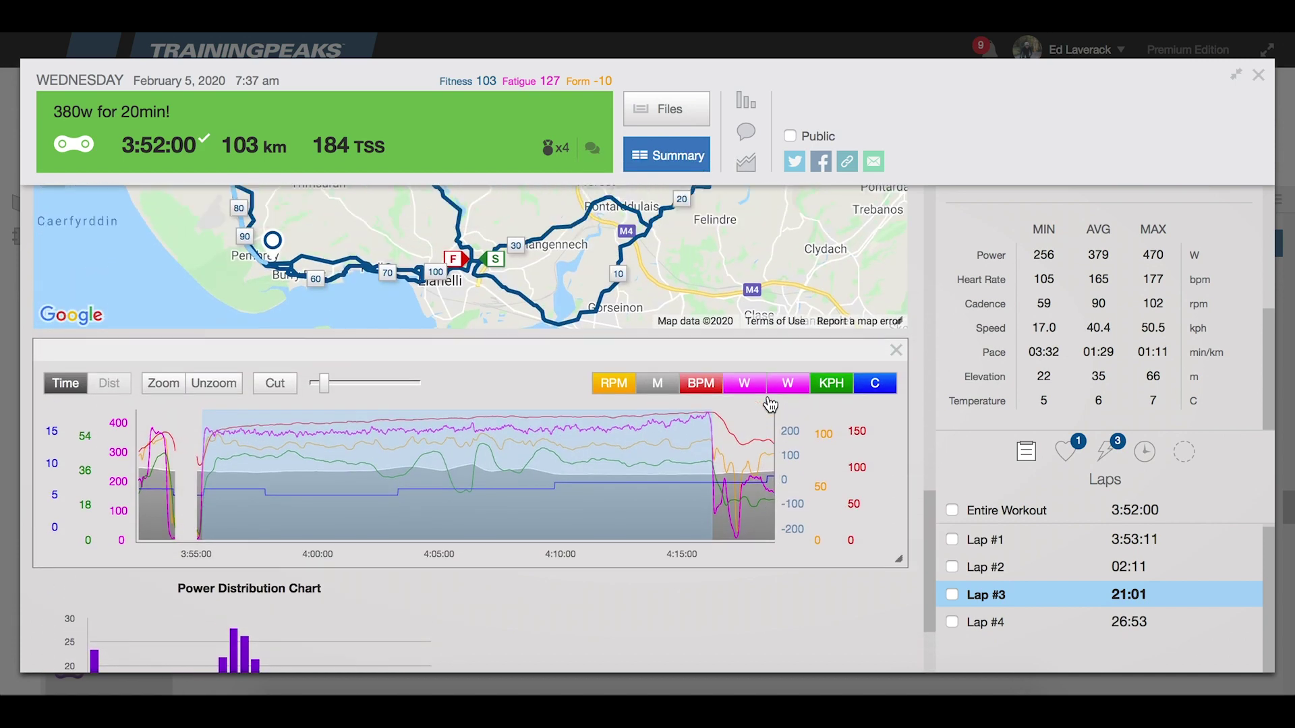
pyautogui.scroll(-2, 917, 423)
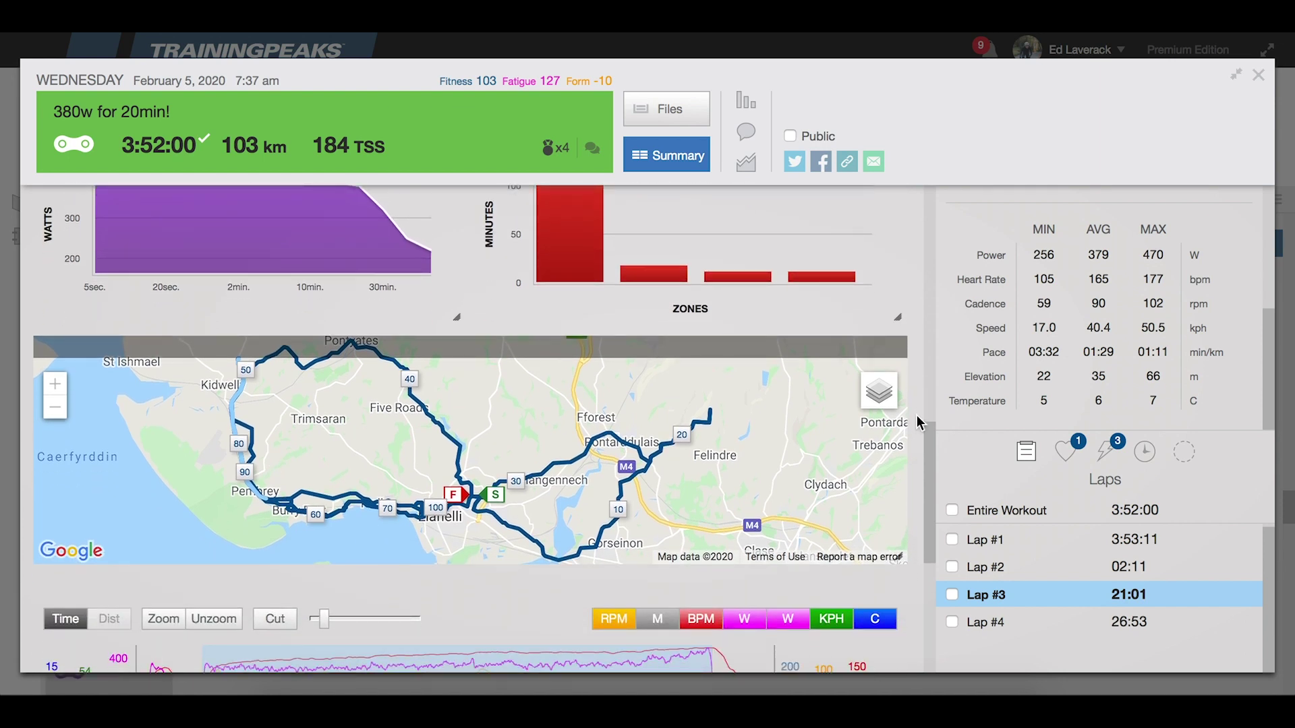
pyautogui.scroll(3, 917, 423)
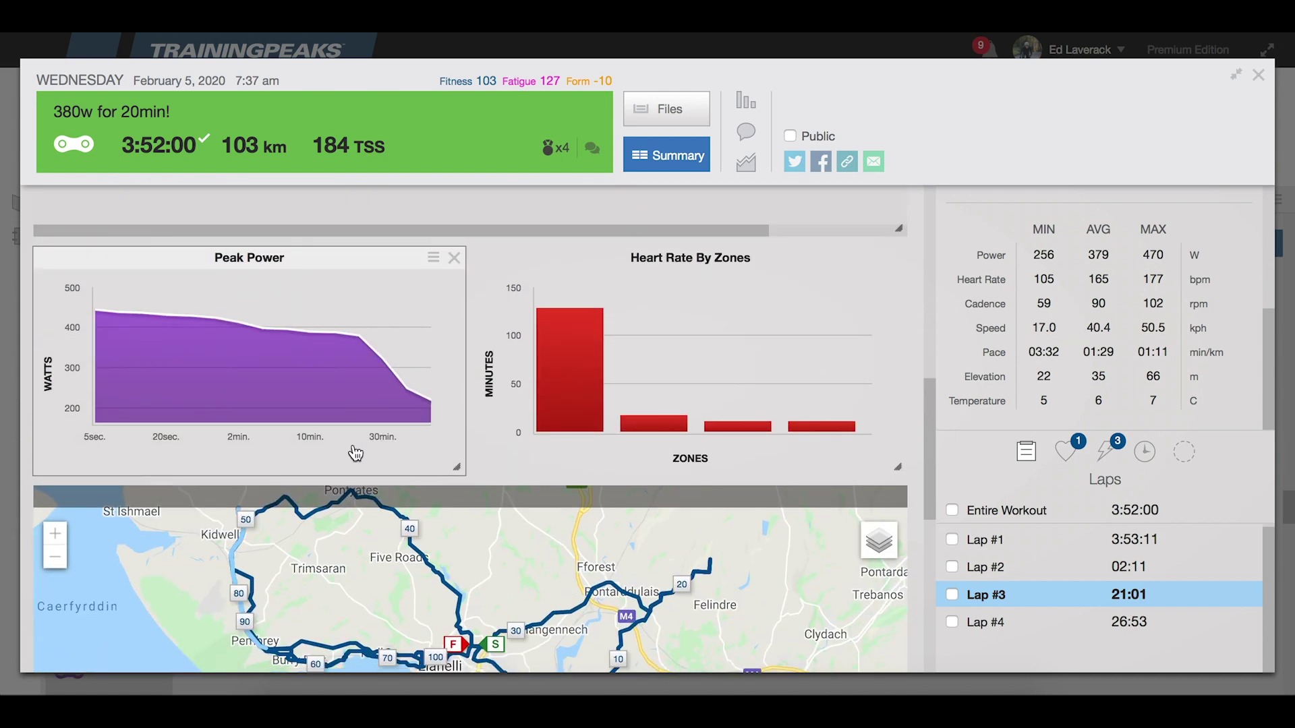
pyautogui.scroll(-2, 355, 451)
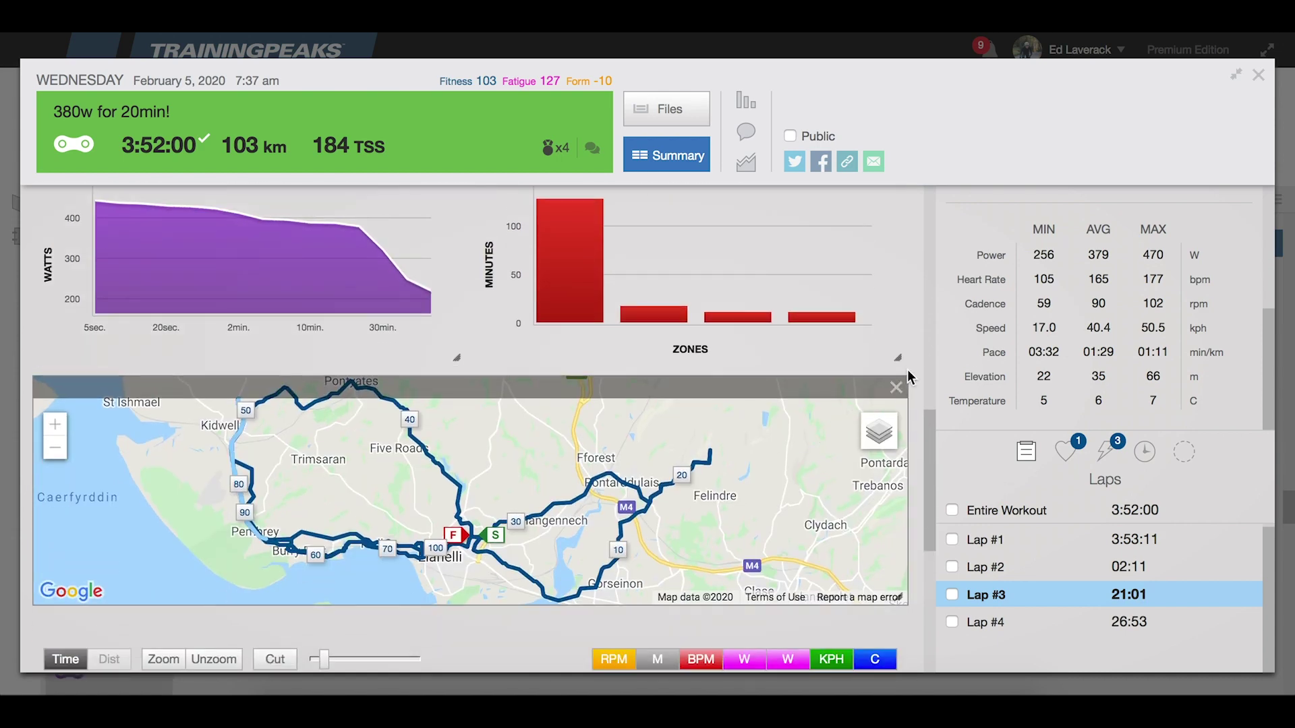
pyautogui.scroll(-3, 915, 357)
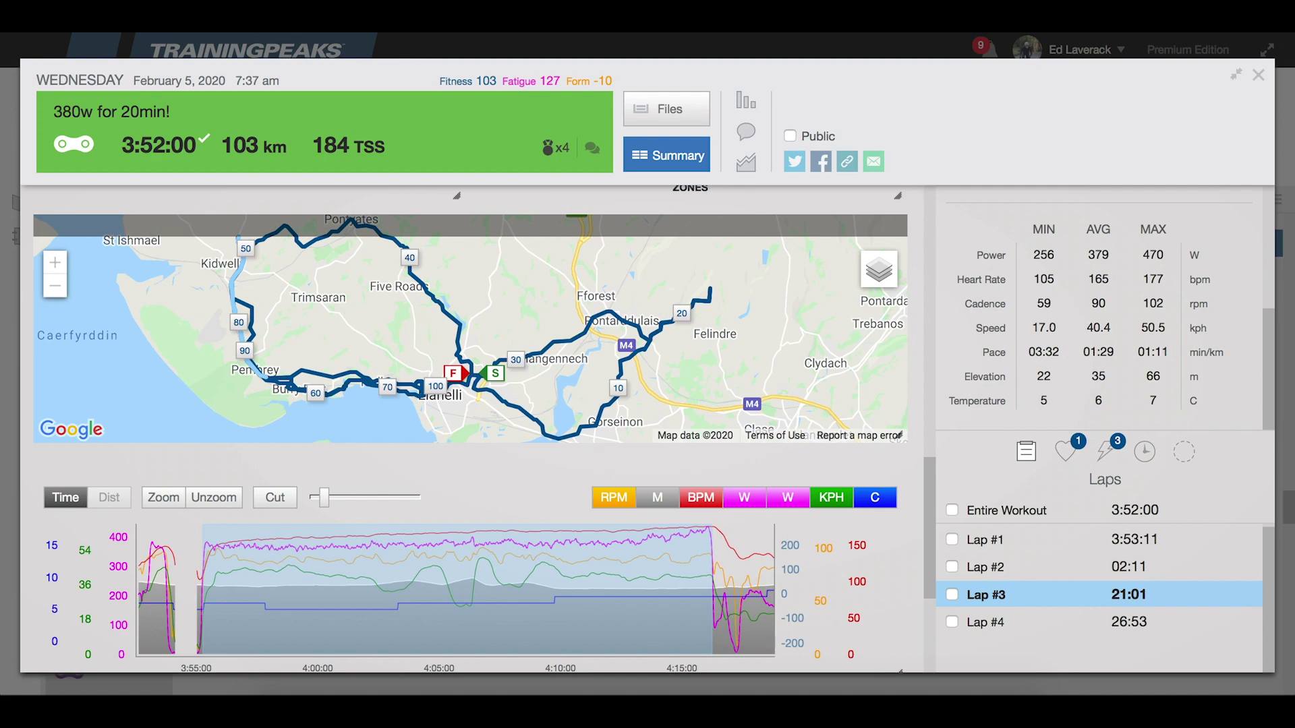
# On the Strava ride page, zoom the charts to 40.5–42.7 km, then reset to the whole ride.
pyautogui.click(243, 27)
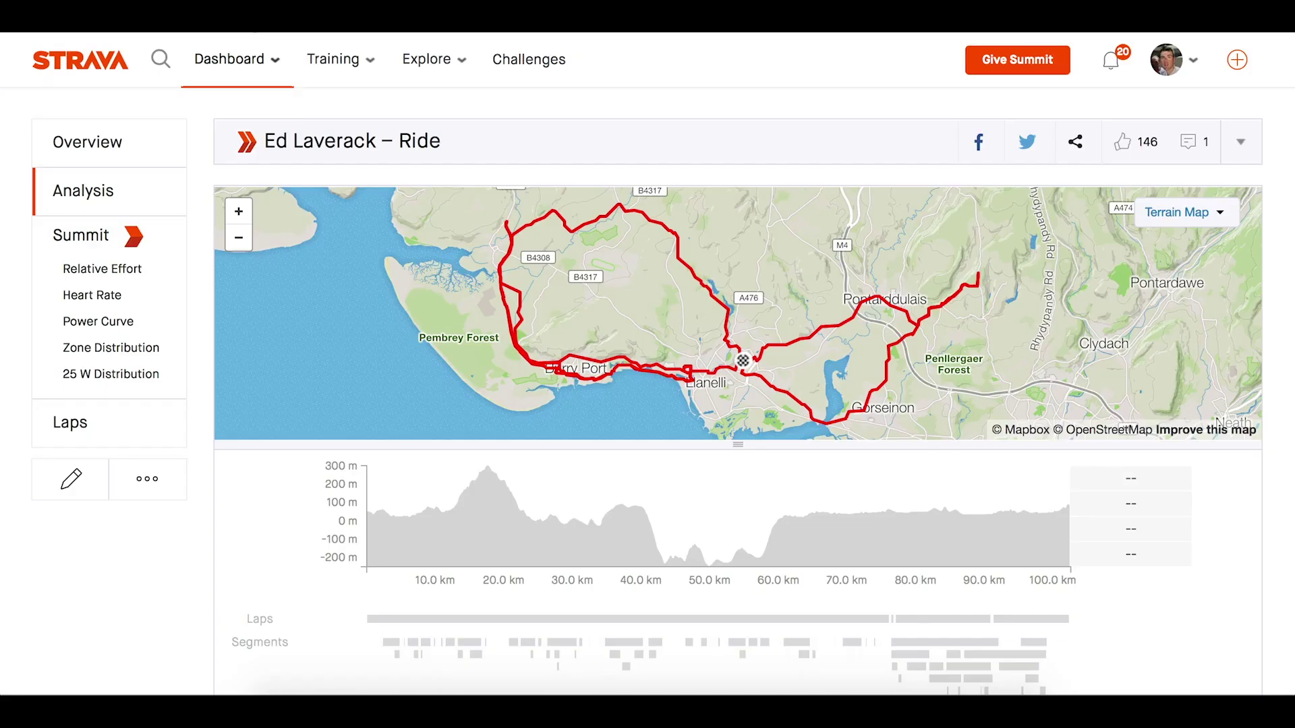
pyautogui.scroll(-3, 202, 438)
pyautogui.scroll(-3, 182, 454)
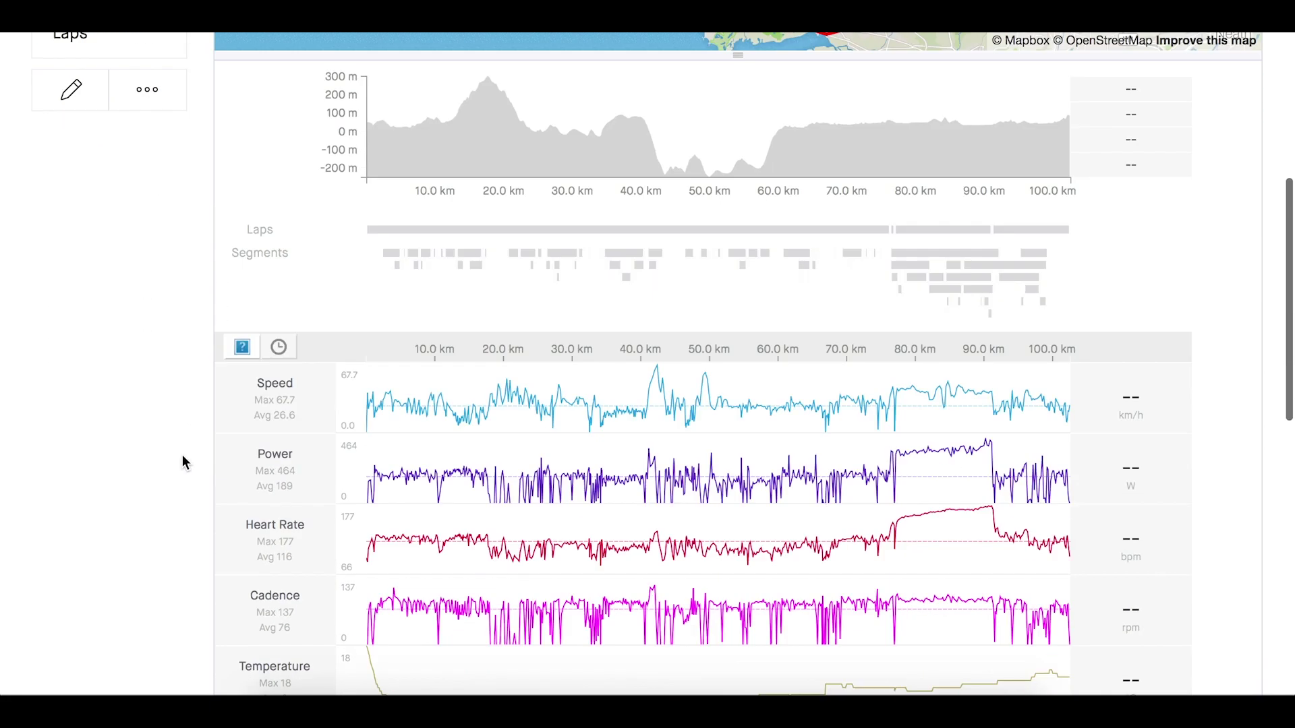
pyautogui.moveTo(645, 491); pyautogui.dragTo(660, 489)
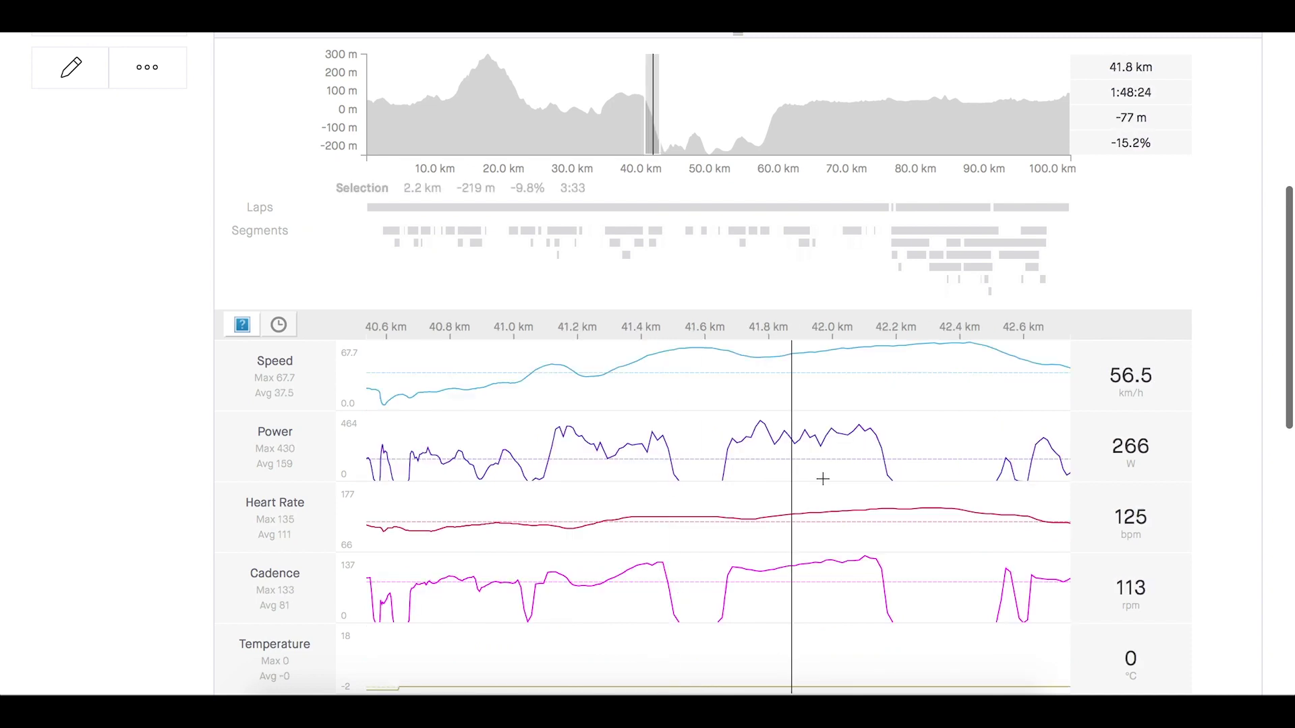
pyautogui.click(877, 479)
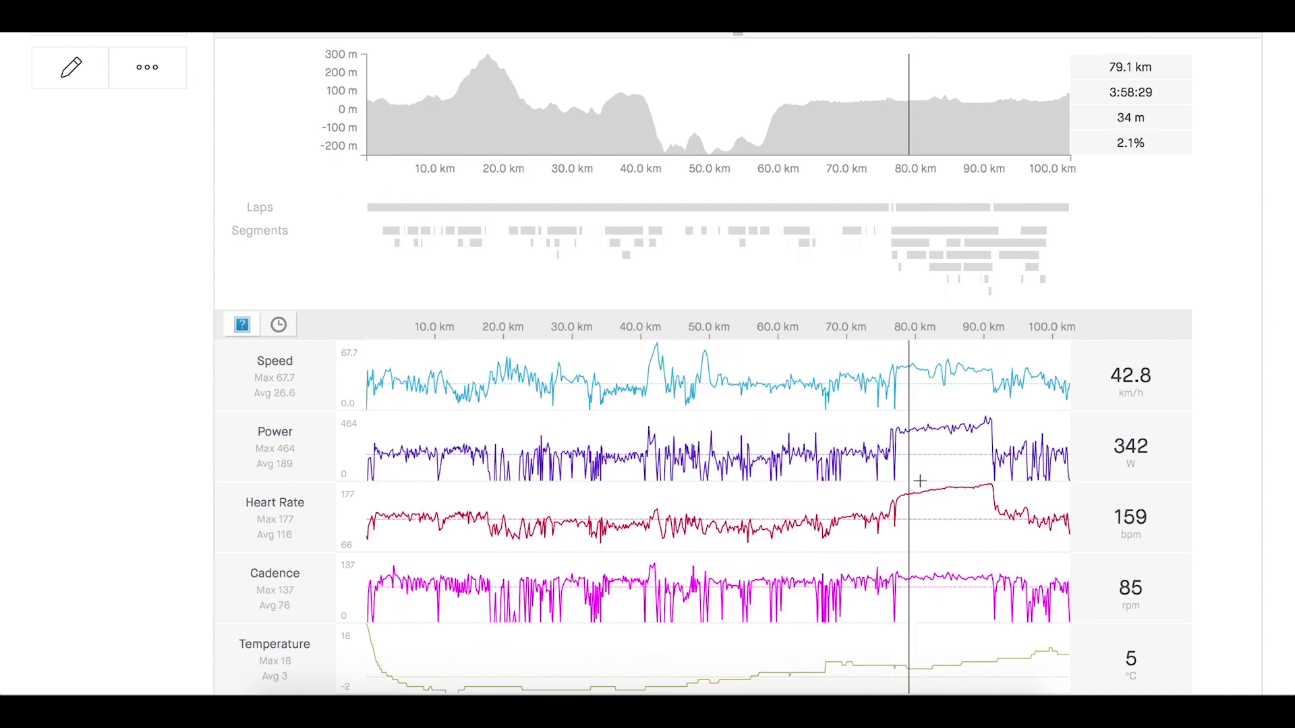